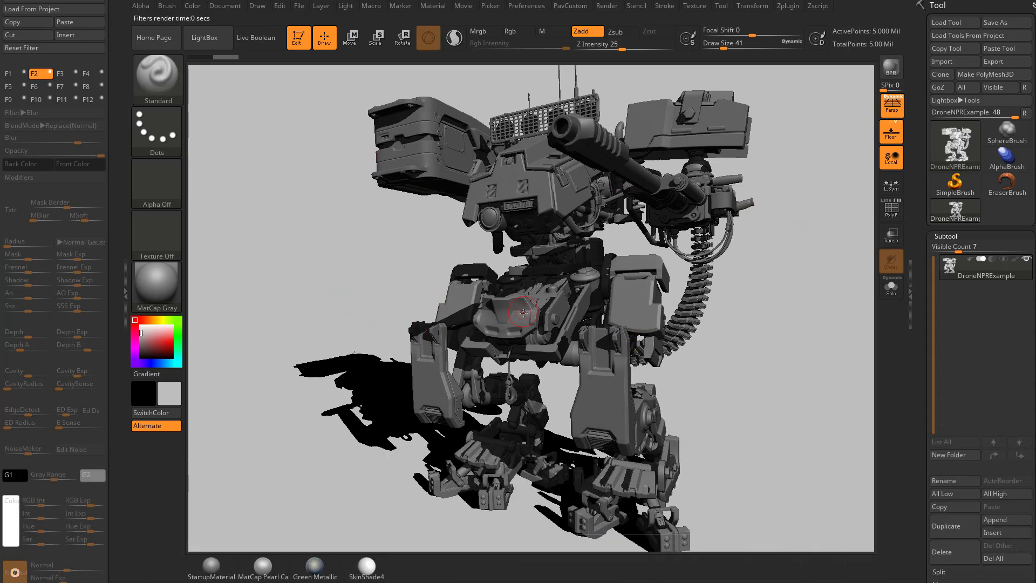
# - Select BPR filter slot F1 and switch it on, adding Noise 50 grain at Opacity 100
pyautogui.scroll(1, 65, 130)
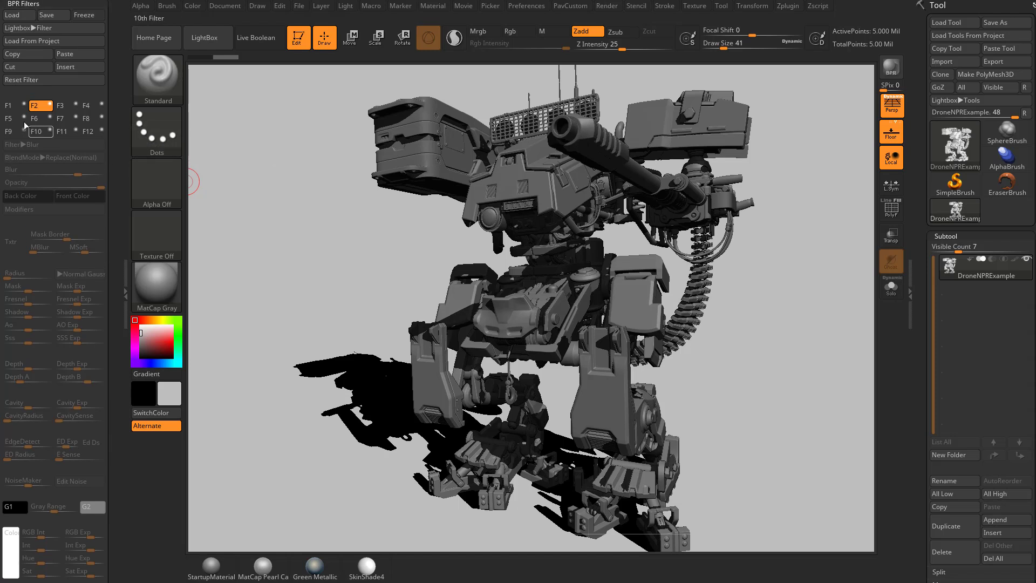
pyautogui.click(11, 105)
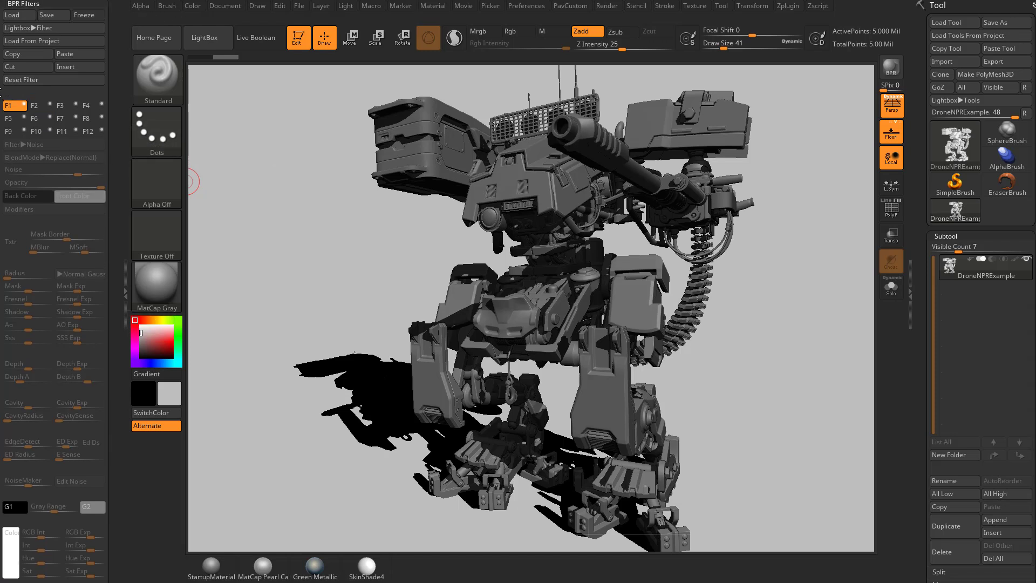
pyautogui.moveTo(6, 92); pyautogui.dragTo(6, 164)
pyautogui.click(23, 176)
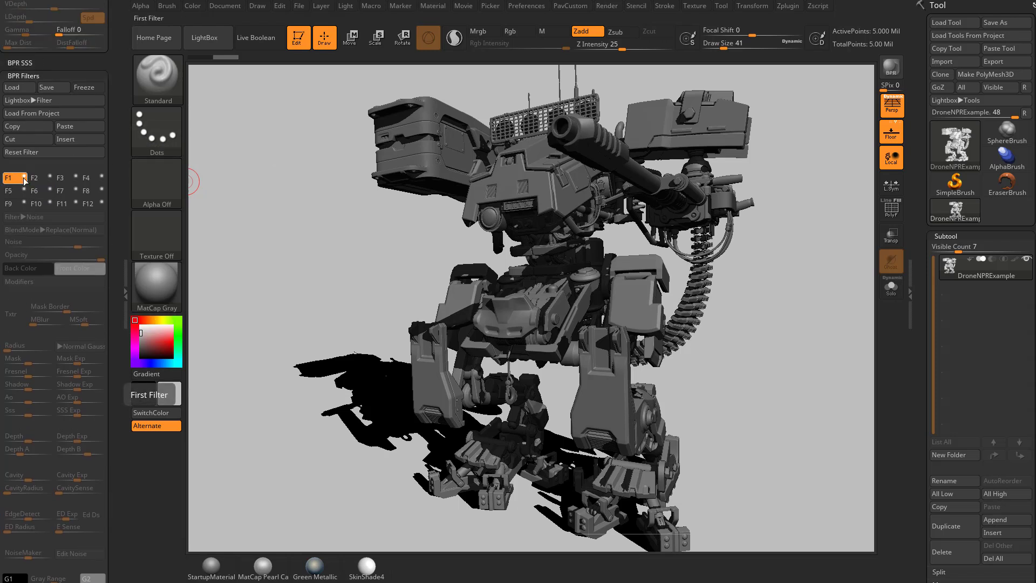
pyautogui.scroll(-2, 46, 161)
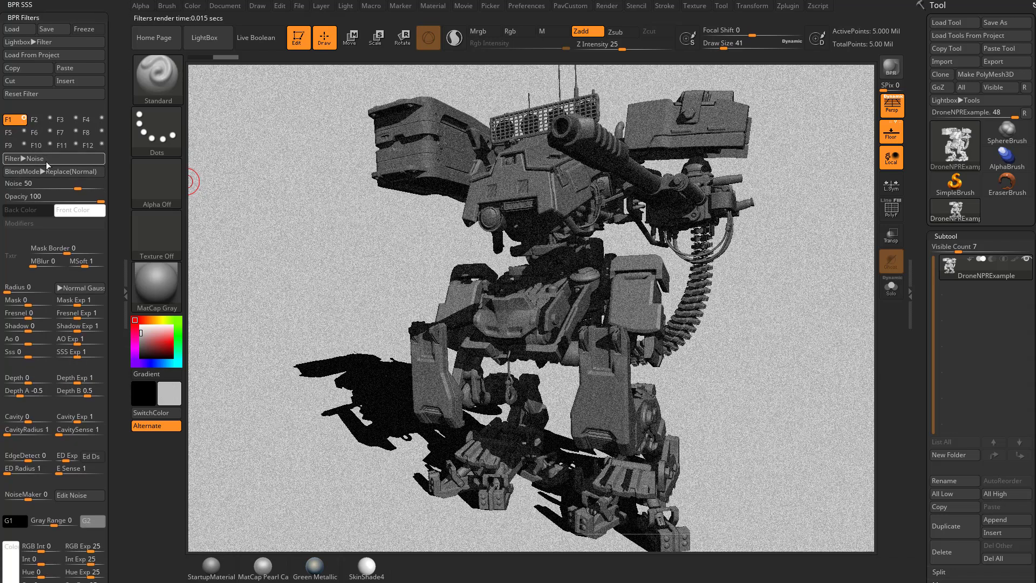
# - Change the F1 filter type from Noise to Flat Shading
pyautogui.click(47, 157)
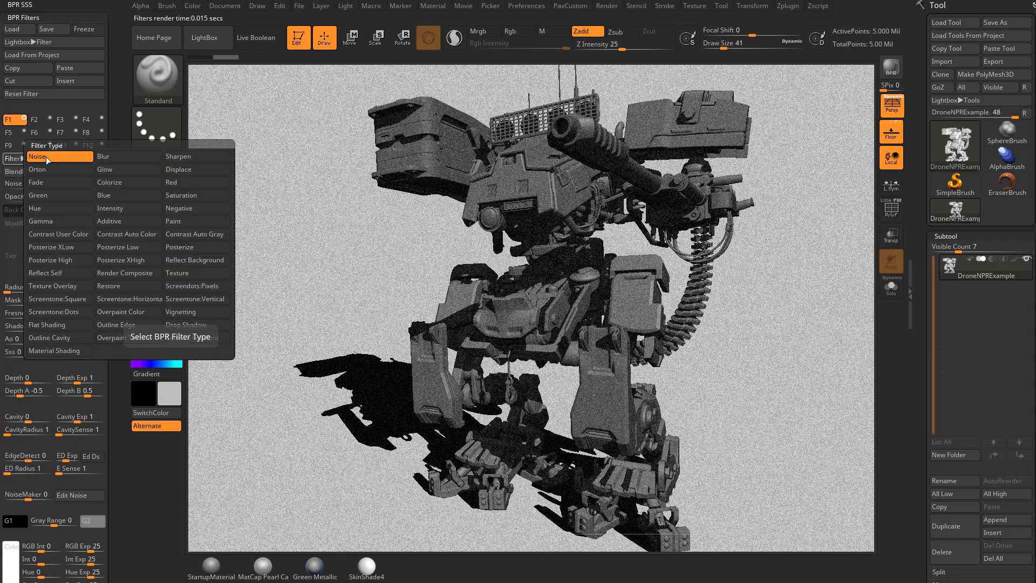
pyautogui.click(46, 325)
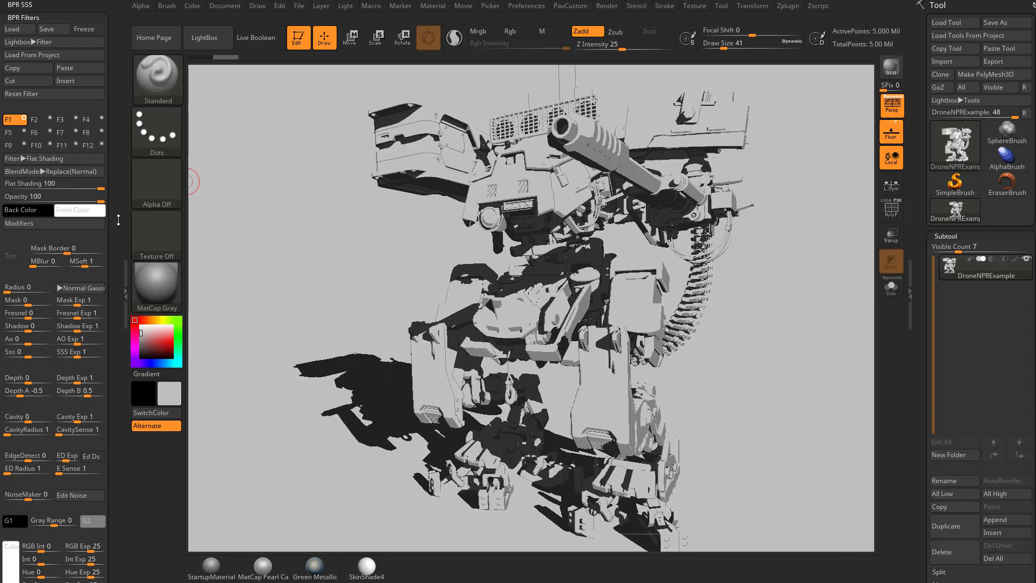
pyautogui.moveTo(118, 220); pyautogui.dragTo(118, 244)
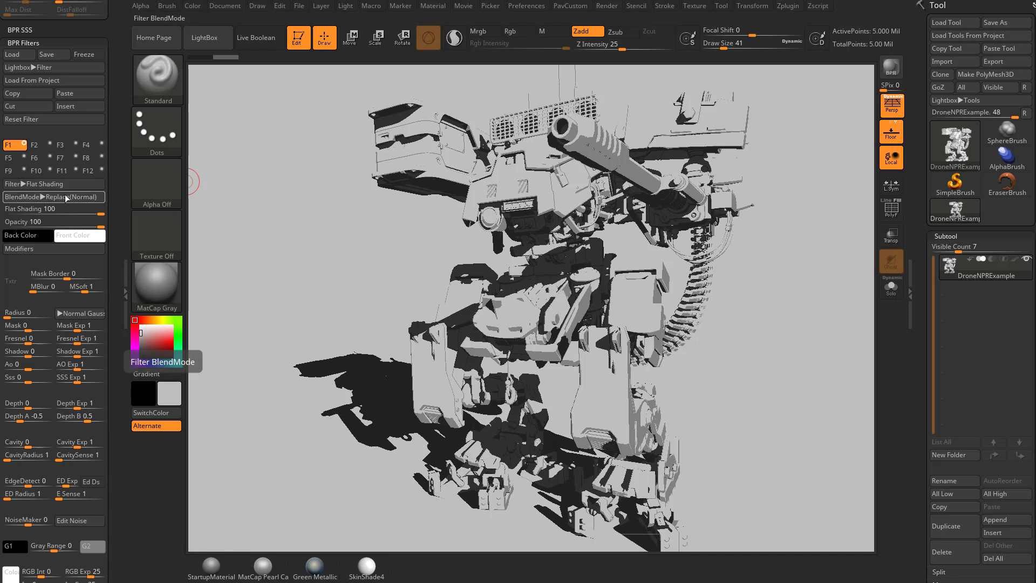
# - Check the blend modes and try Flat Shading strength 37, leaving it at 100
pyautogui.click(66, 195)
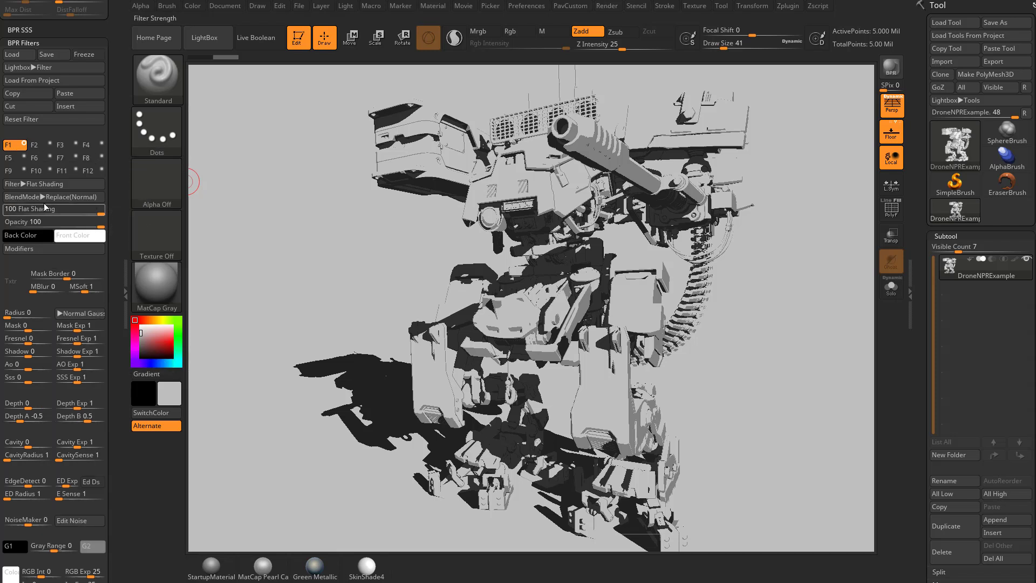
pyautogui.moveTo(94, 210); pyautogui.dragTo(72, 210)
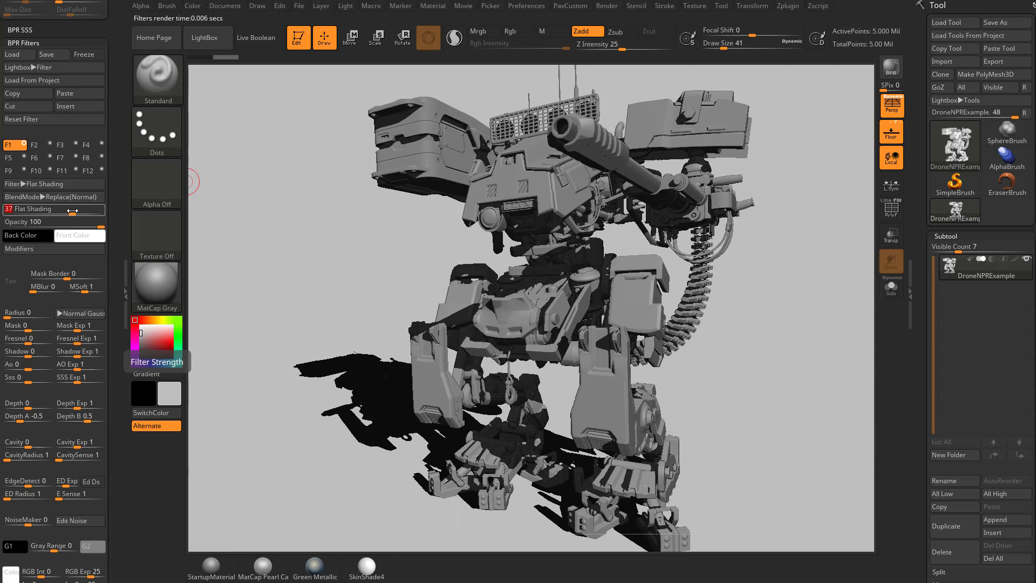
pyautogui.moveTo(79, 210); pyautogui.dragTo(110, 207)
pyautogui.scroll(-1, 100, 218)
pyautogui.scroll(-1, 112, 200)
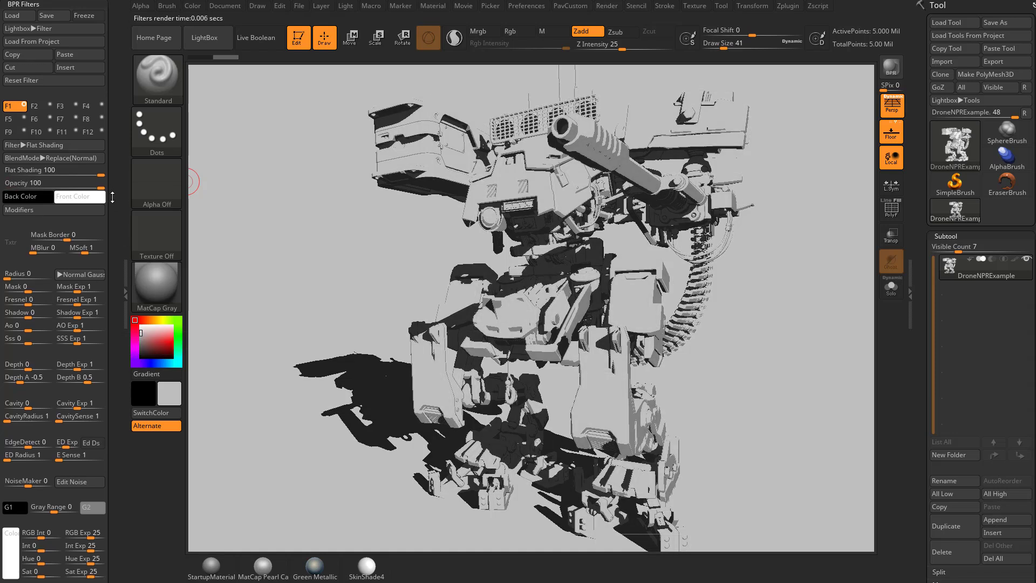
pyautogui.click(80, 196)
pyautogui.click(186, 195)
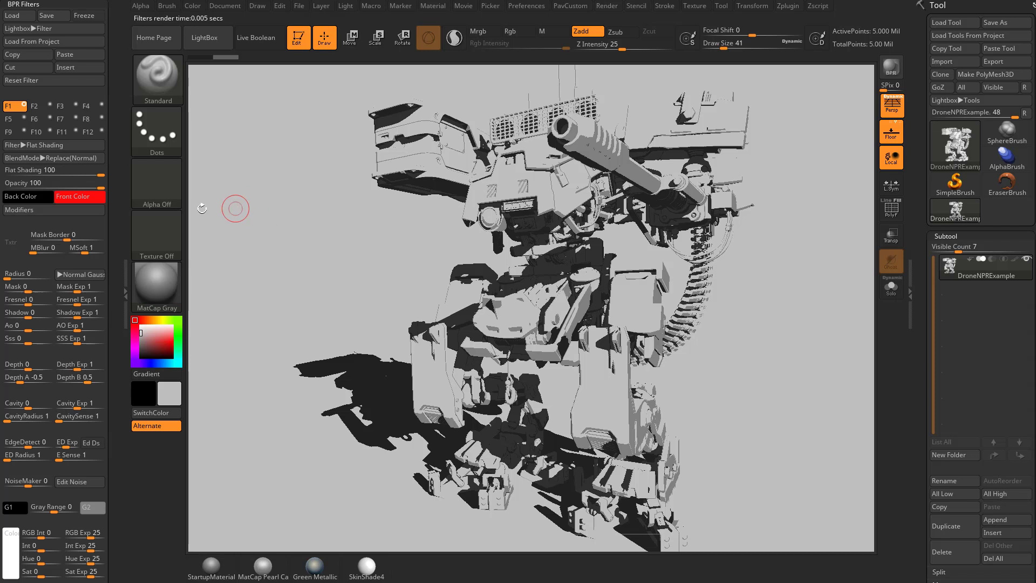
pyautogui.click(39, 197)
pyautogui.moveTo(39, 211); pyautogui.dragTo(81, 289)
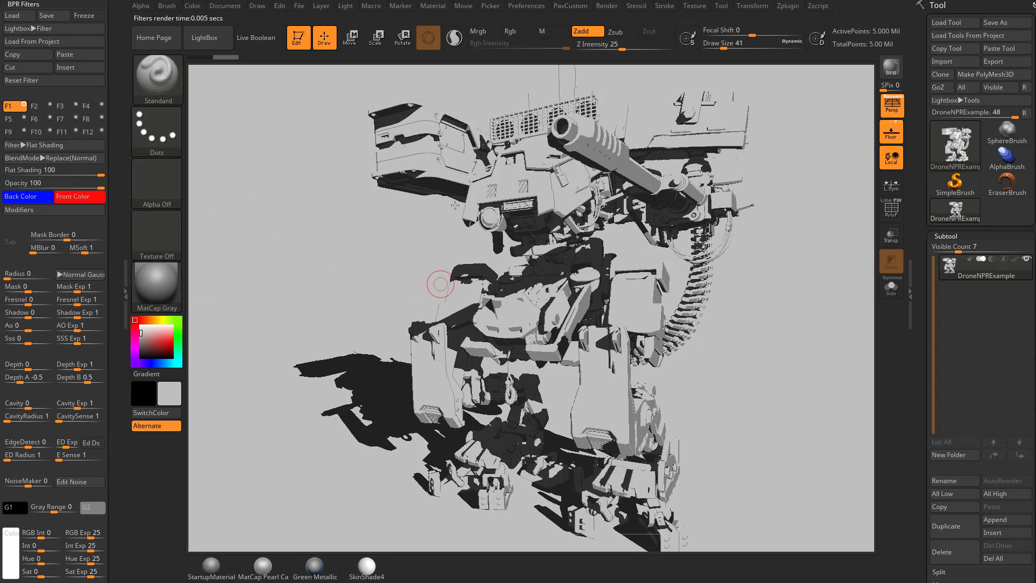
pyautogui.click(79, 211)
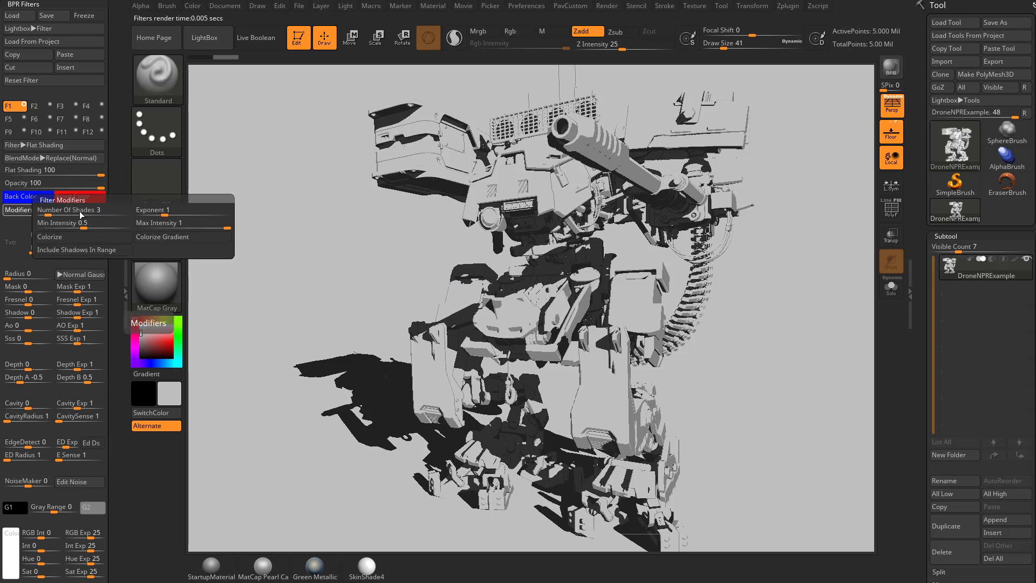
pyautogui.click(94, 237)
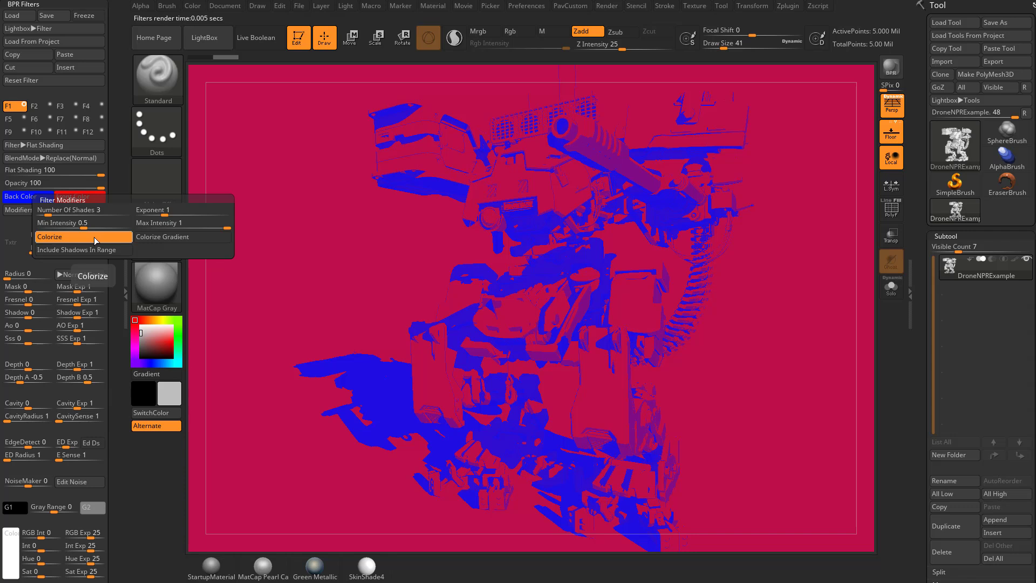
pyautogui.click(94, 238)
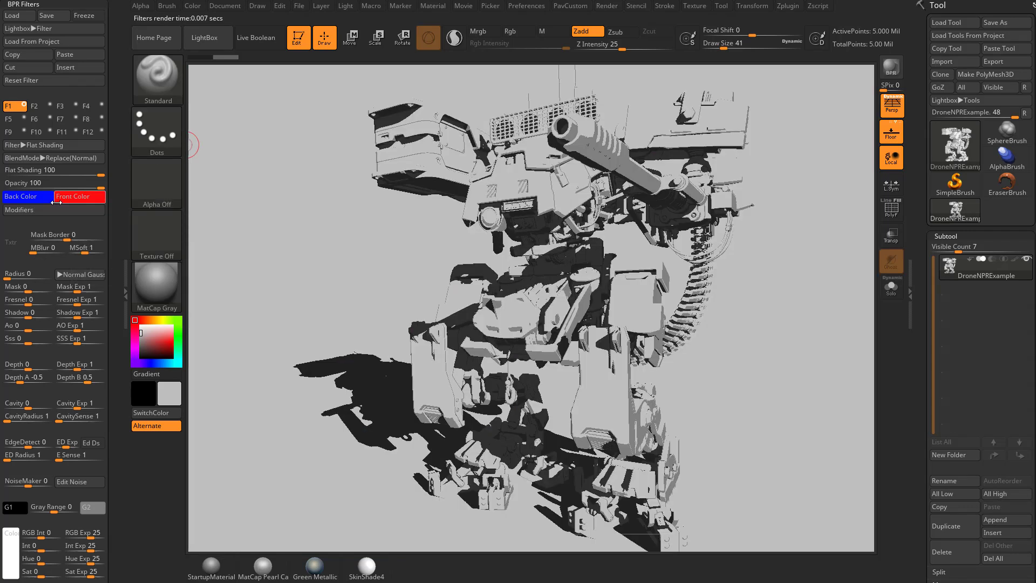
pyautogui.click(21, 197)
pyautogui.click(12, 98)
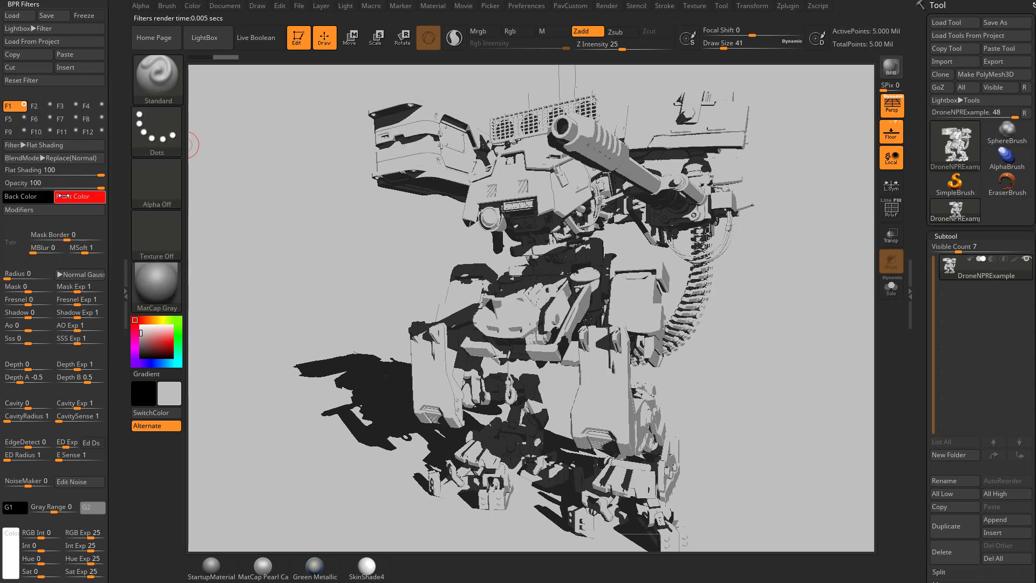
pyautogui.click(62, 198)
pyautogui.click(65, 141)
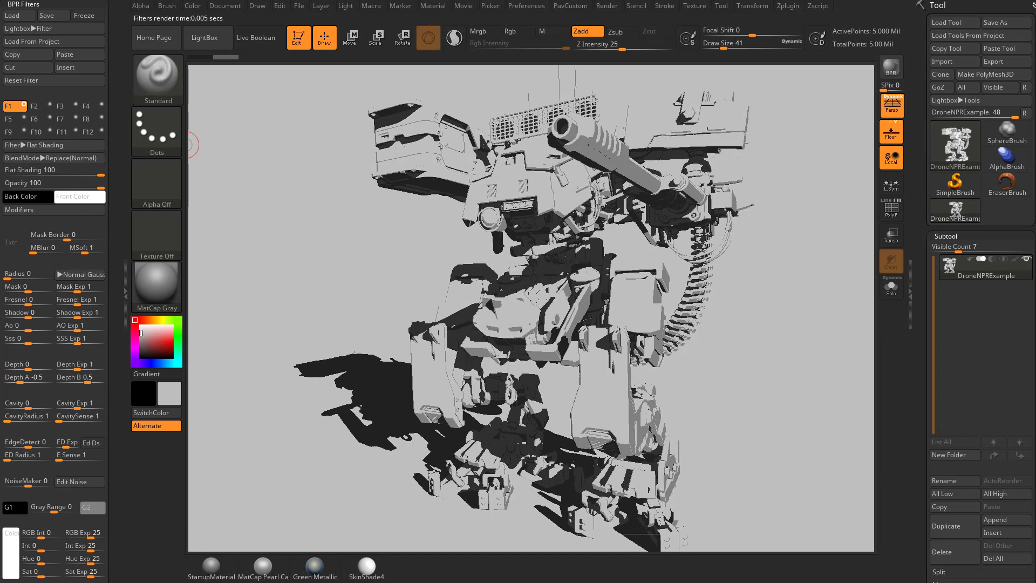
pyautogui.click(63, 214)
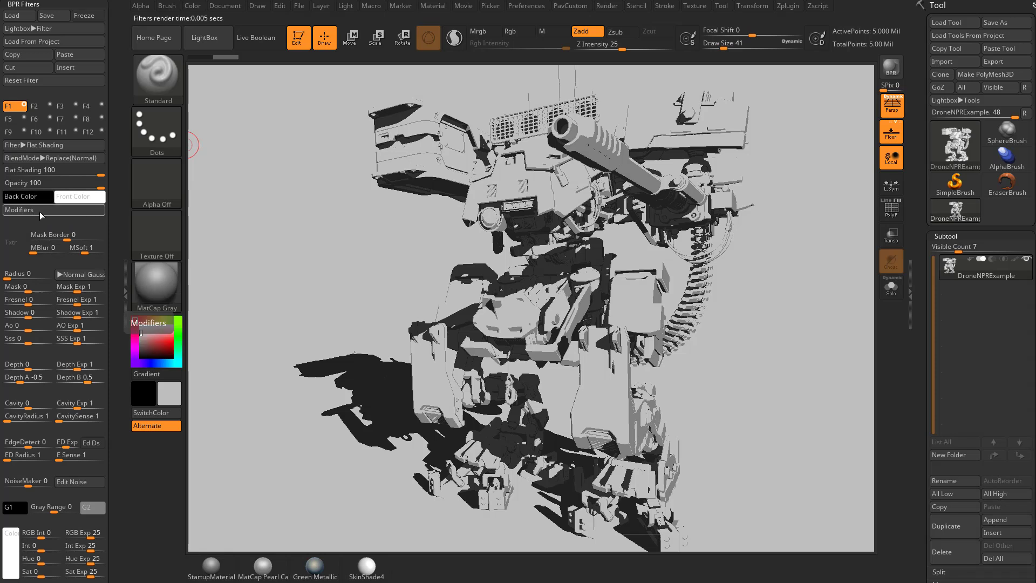
pyautogui.click(31, 145)
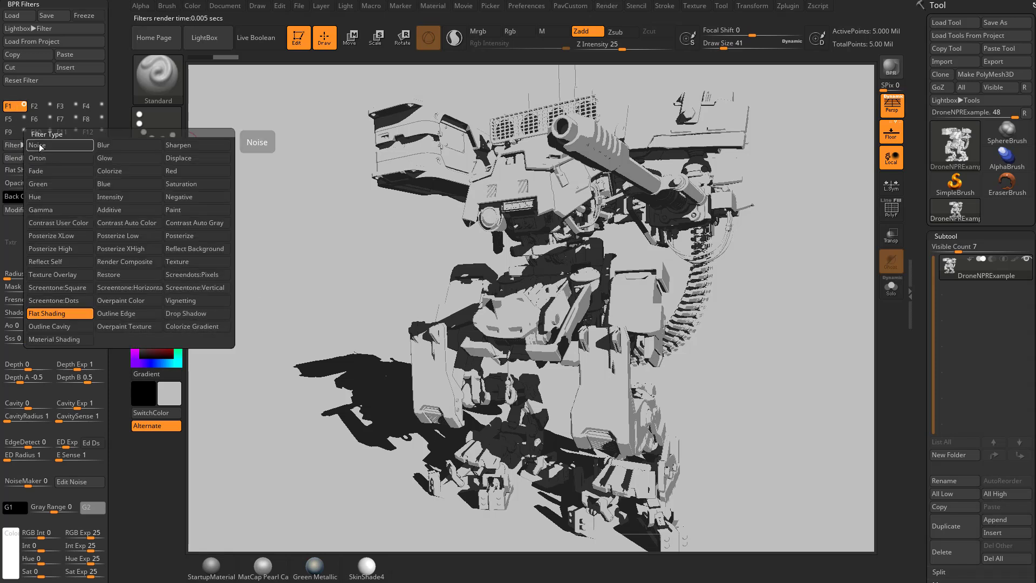
pyautogui.click(31, 147)
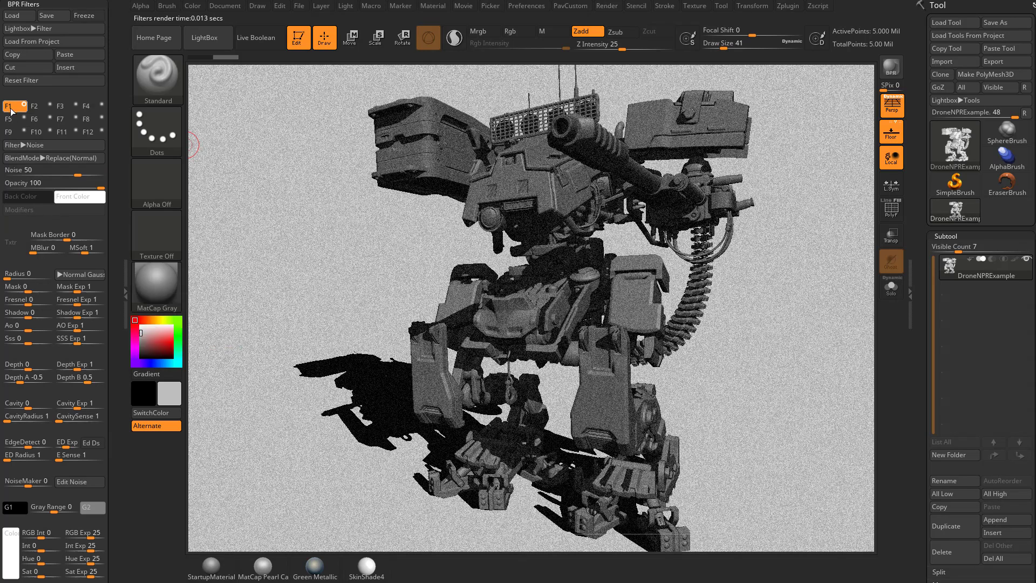
pyautogui.click(20, 148)
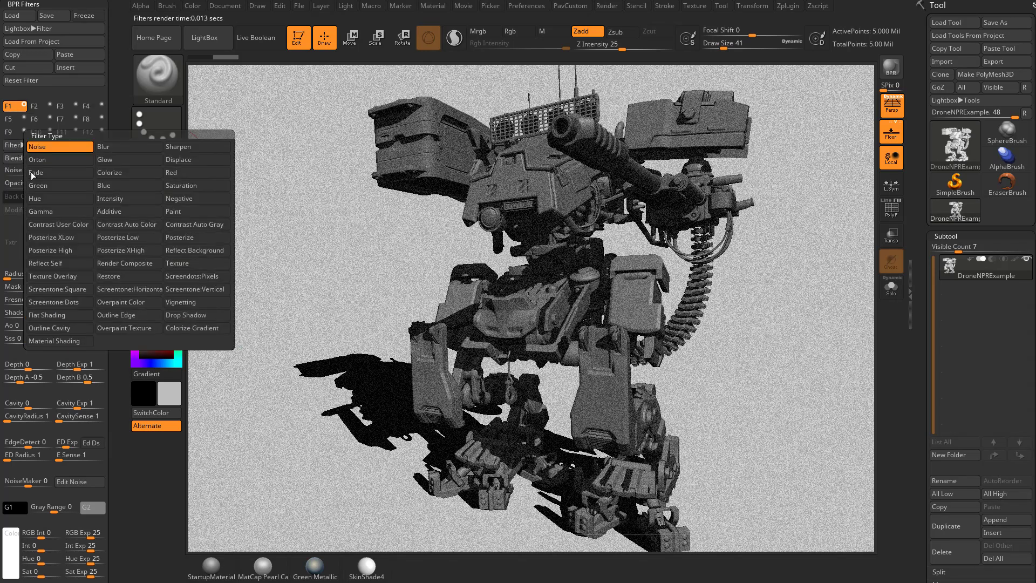
pyautogui.click(52, 315)
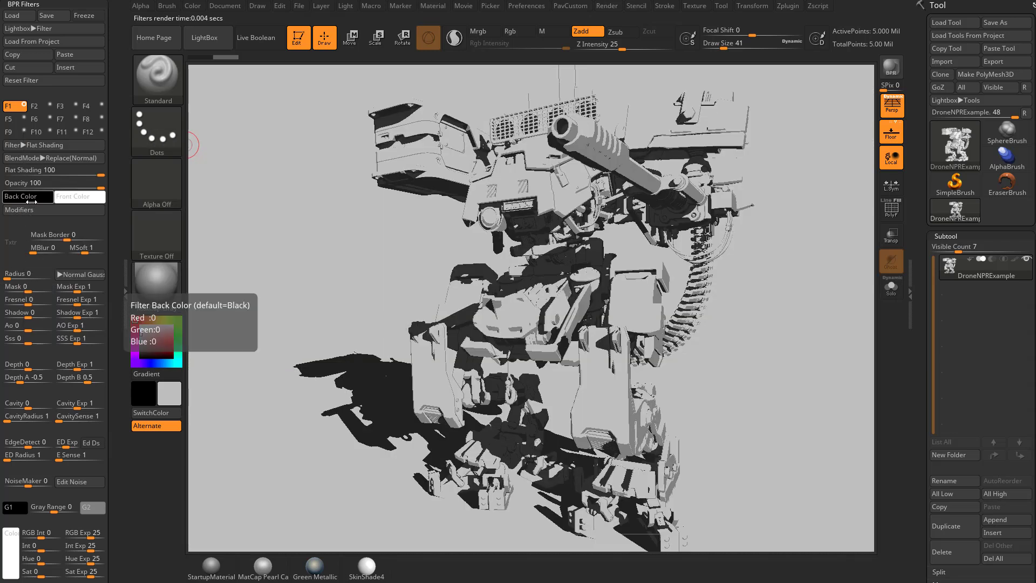
pyautogui.click(74, 211)
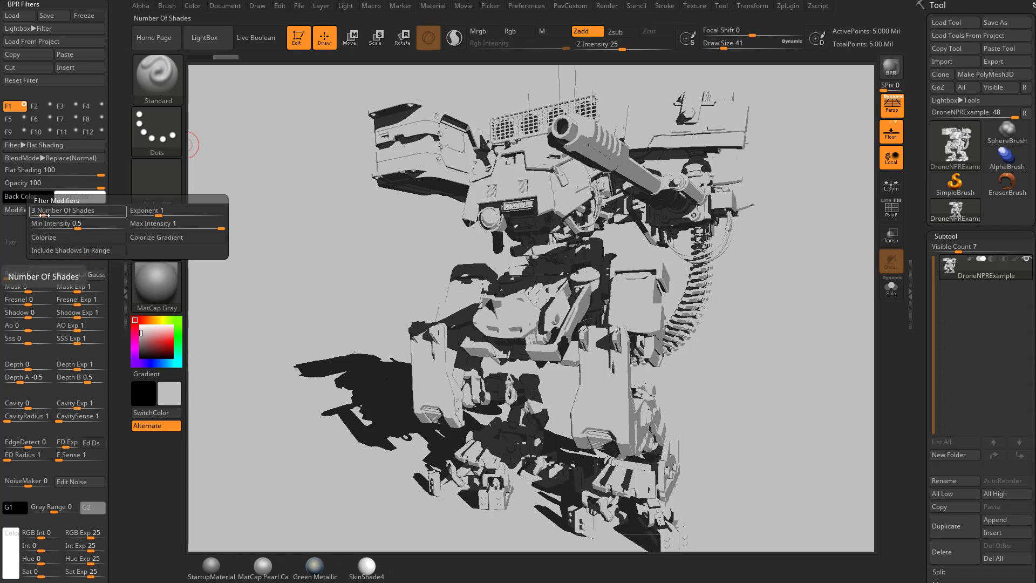
pyautogui.moveTo(44, 215); pyautogui.dragTo(34, 214)
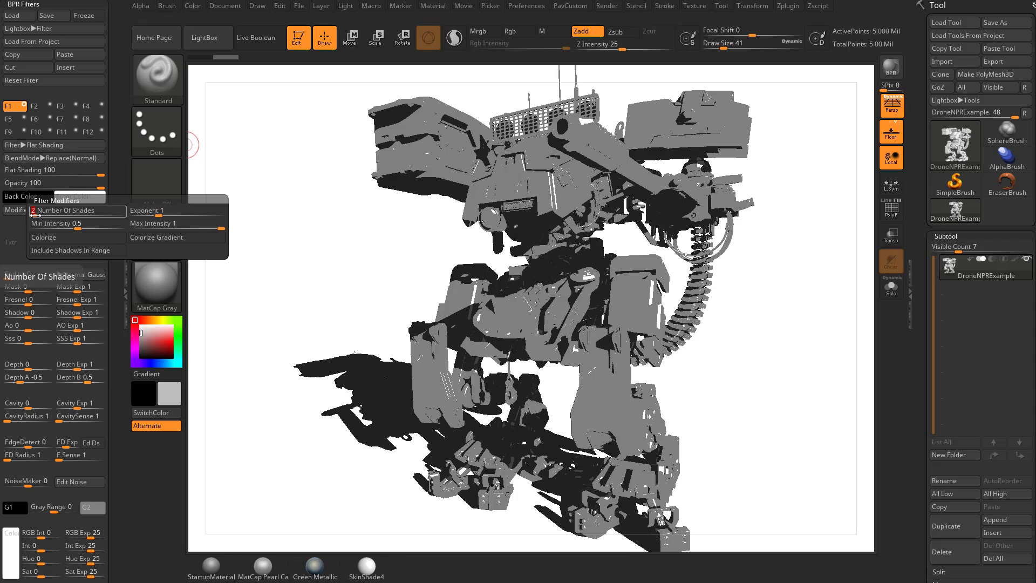
pyautogui.click(43, 213)
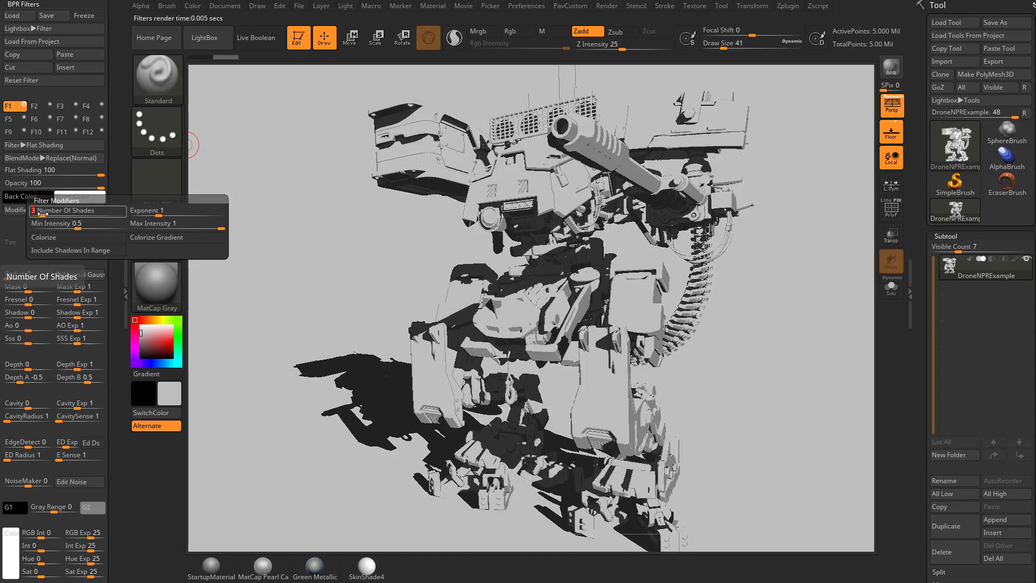
pyautogui.moveTo(42, 214); pyautogui.dragTo(64, 216)
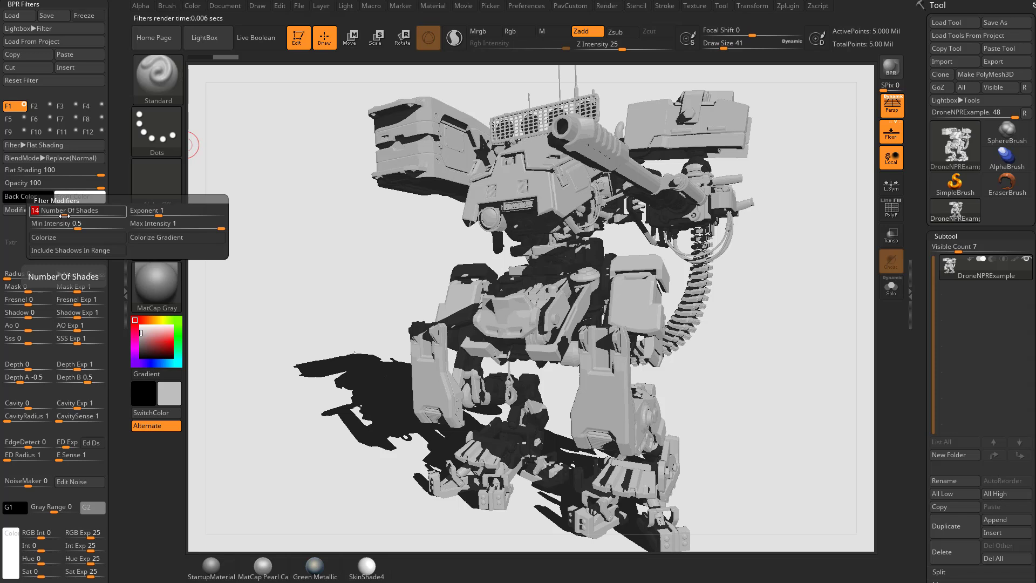
pyautogui.click(28, 147)
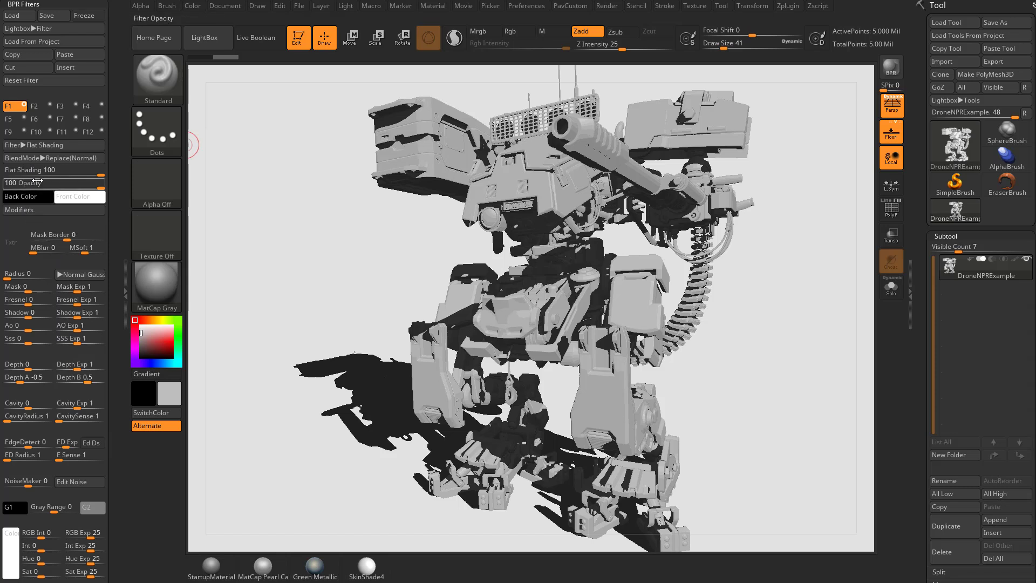
pyautogui.click(39, 210)
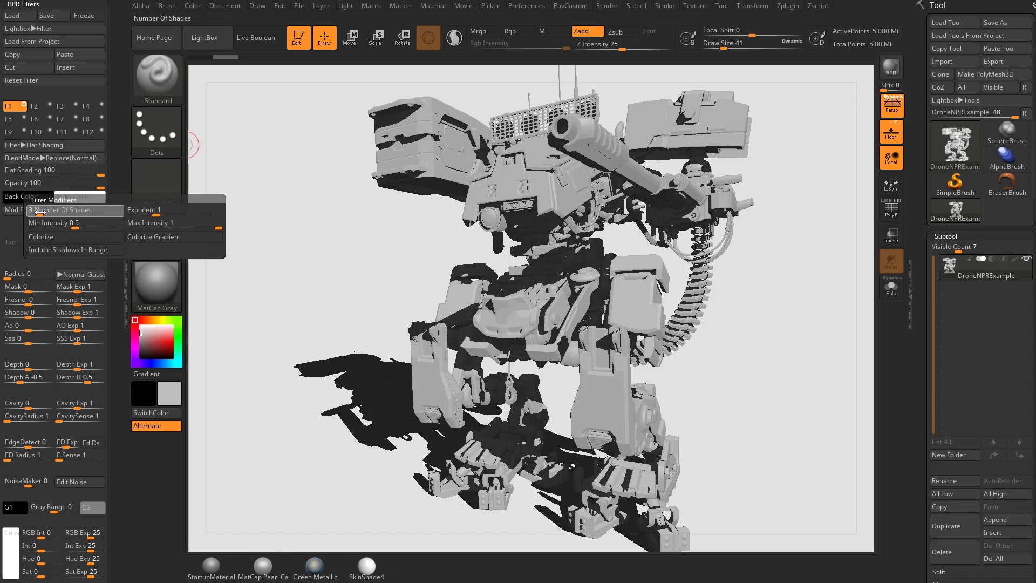
pyautogui.click(40, 212)
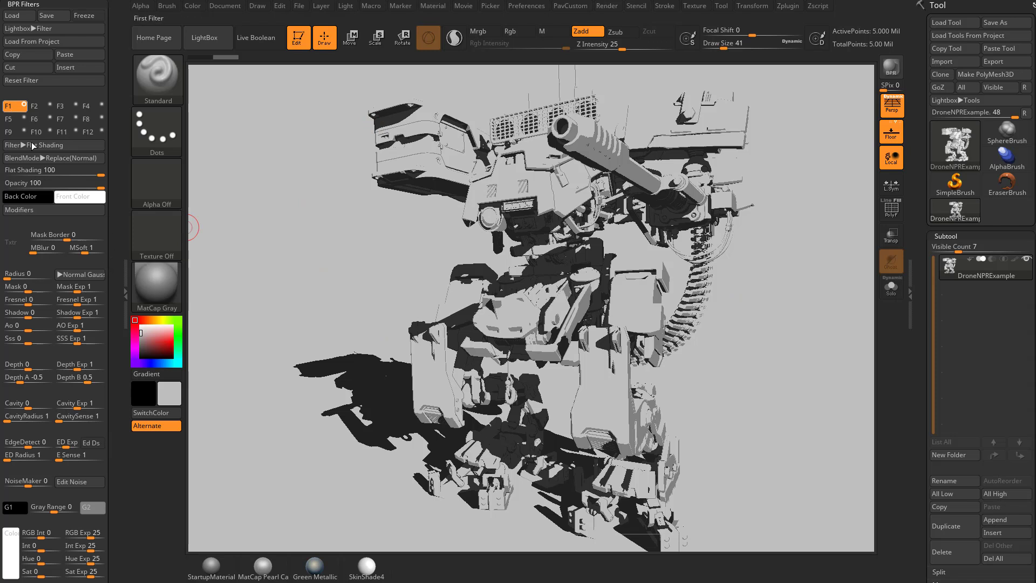
pyautogui.scroll(-2, 112, 216)
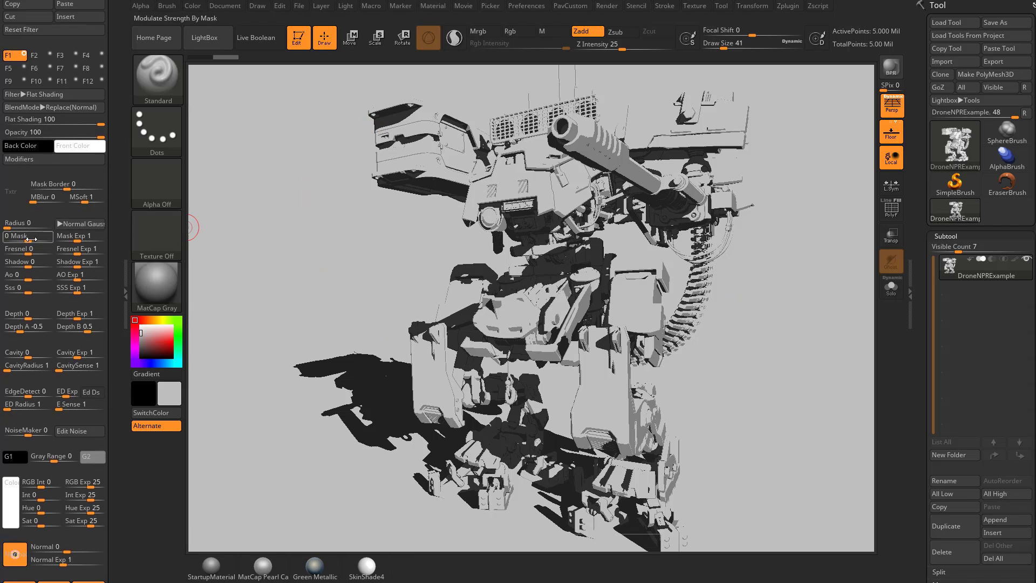
# - Set the Flat Shading Mask strength to 1, test Exponent values, and leave Exponent at 1
pyautogui.click(49, 240)
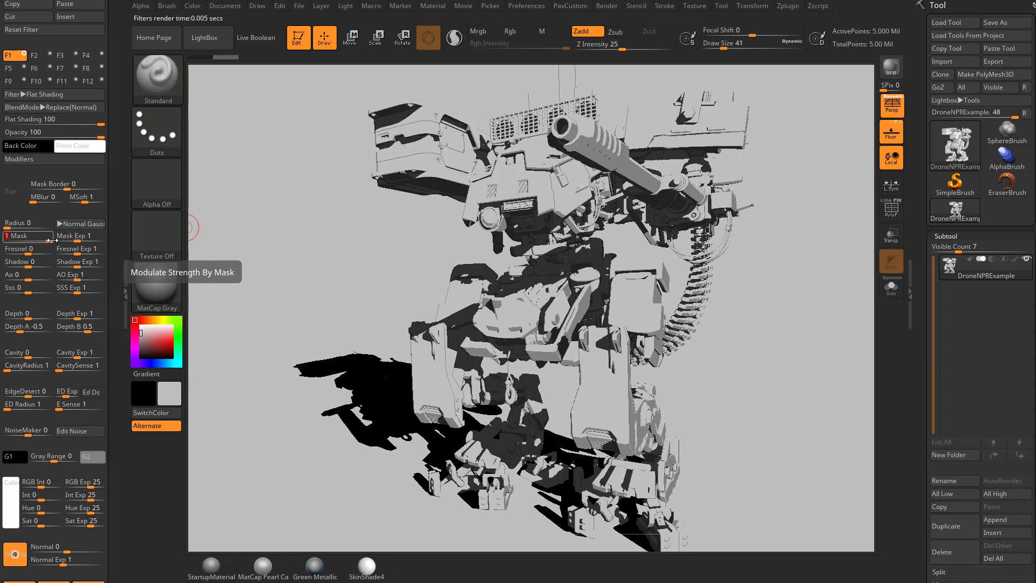
pyautogui.scroll(3, 118, 219)
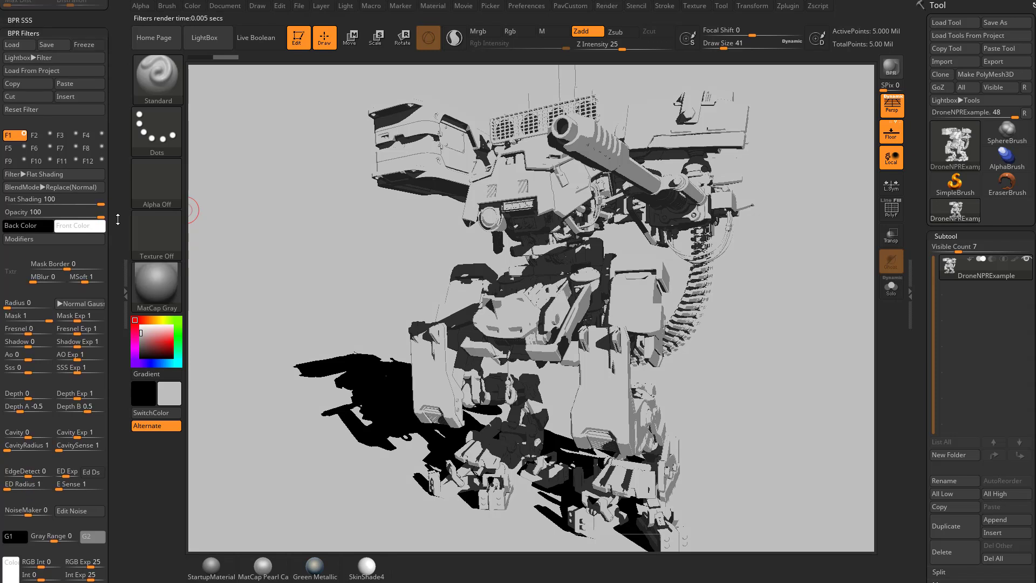
pyautogui.click(32, 238)
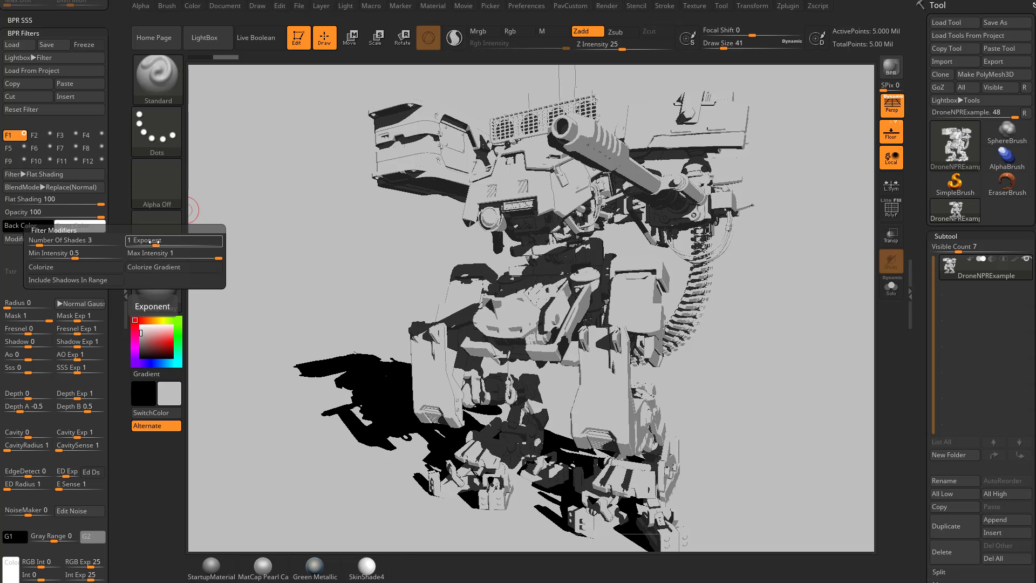
pyautogui.moveTo(153, 242)
pyautogui.mouseDown()
pyautogui.moveTo(139, 244)
pyautogui.moveTo(211, 243)
pyautogui.moveTo(174, 242)
pyautogui.mouseUp()
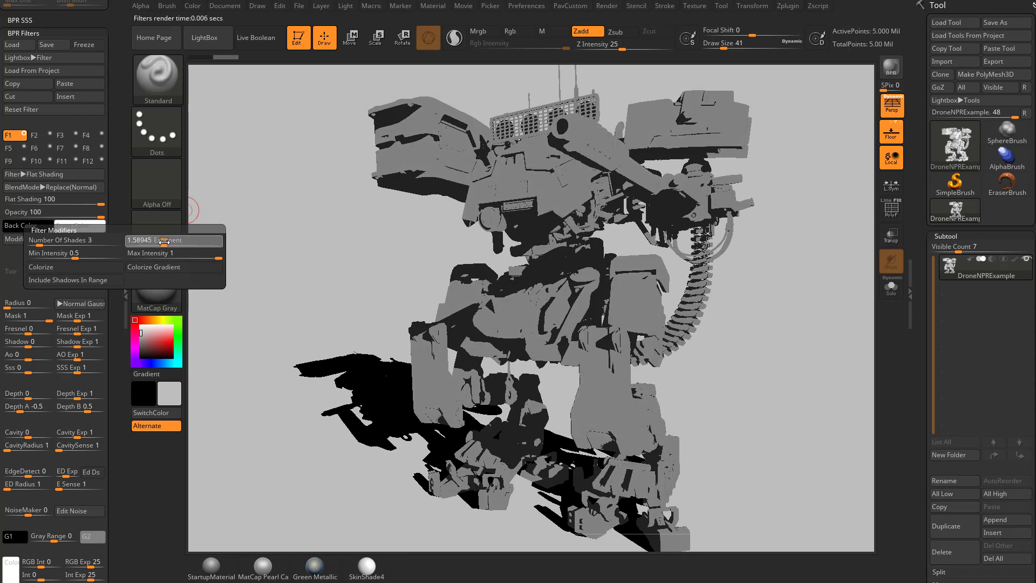
pyautogui.click(164, 243)
pyautogui.write('1')
pyautogui.press('Return')
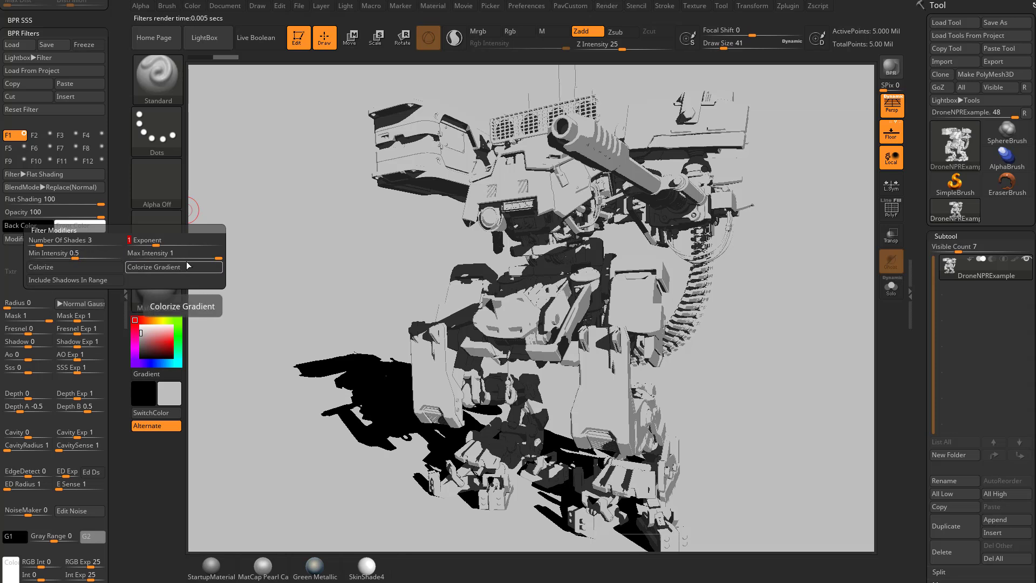
pyautogui.moveTo(216, 258); pyautogui.dragTo(201, 256)
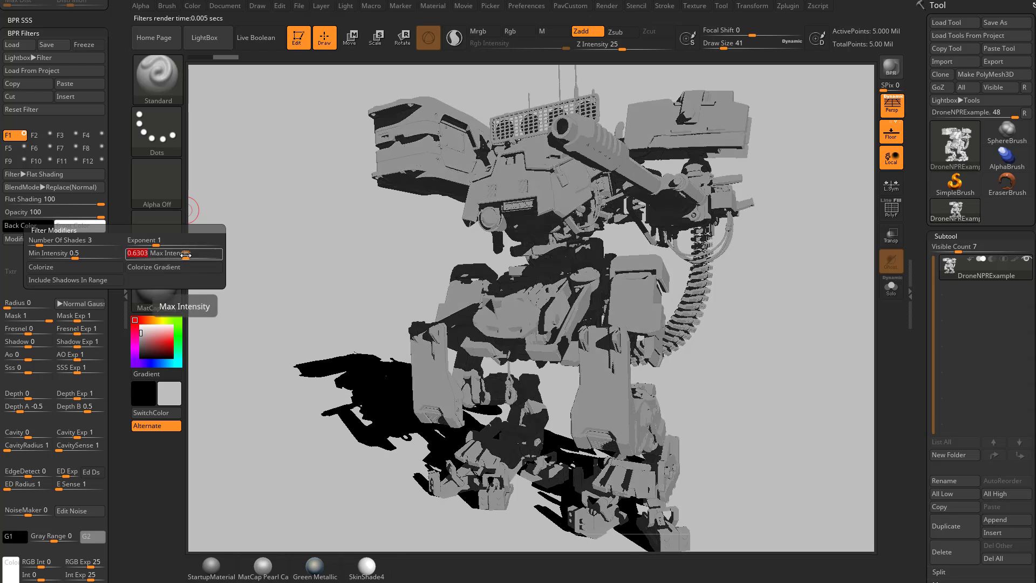
pyautogui.moveTo(185, 254); pyautogui.dragTo(223, 256)
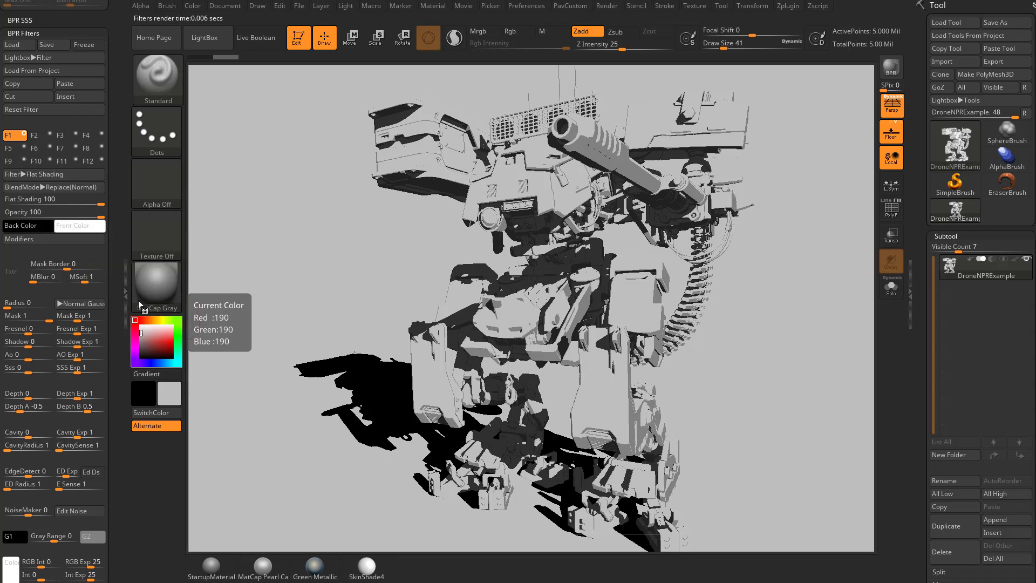
pyautogui.moveTo(19, 238)
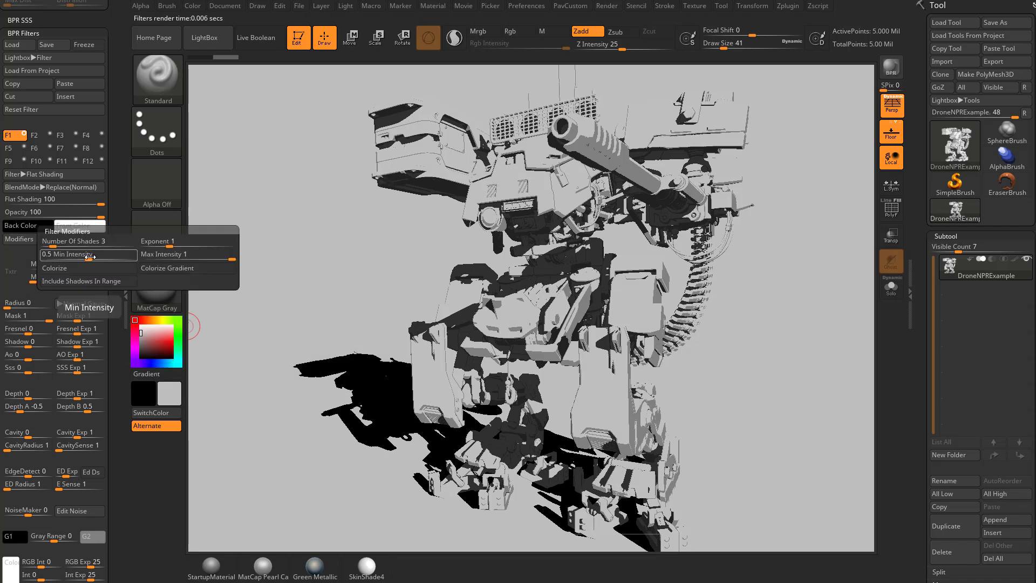
pyautogui.moveTo(89, 257); pyautogui.dragTo(43, 257)
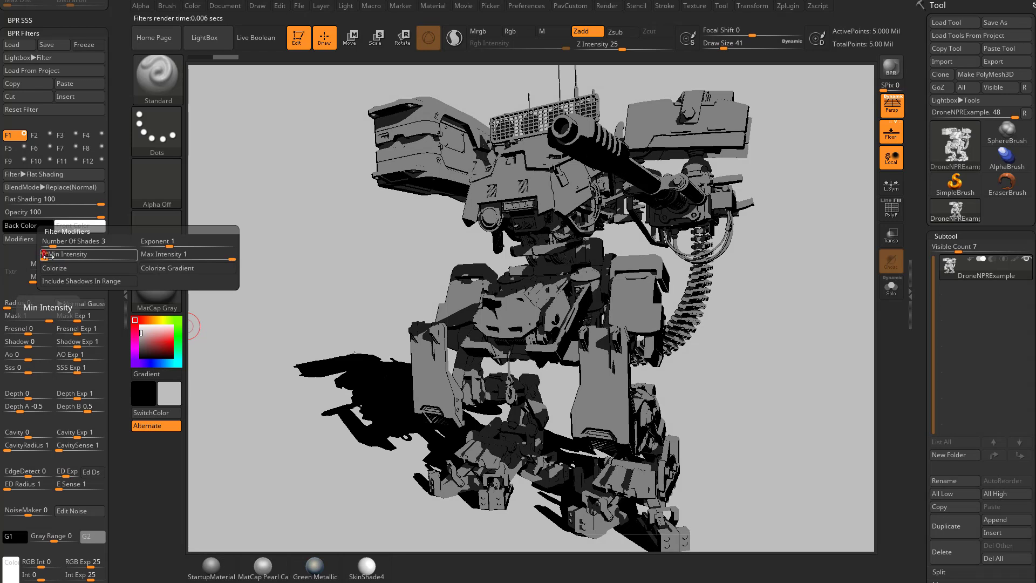
pyautogui.moveTo(46, 258); pyautogui.dragTo(71, 260)
pyautogui.write('0.5')
pyautogui.press('Return')
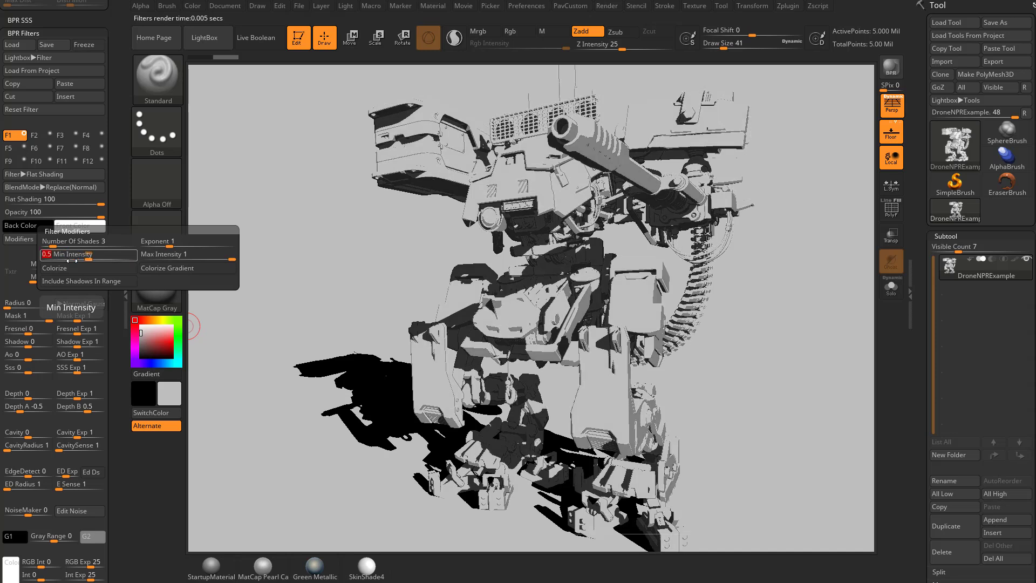
# - Enable Colorize and set the Flat Shading front colour to bright cyan
pyautogui.click(76, 270)
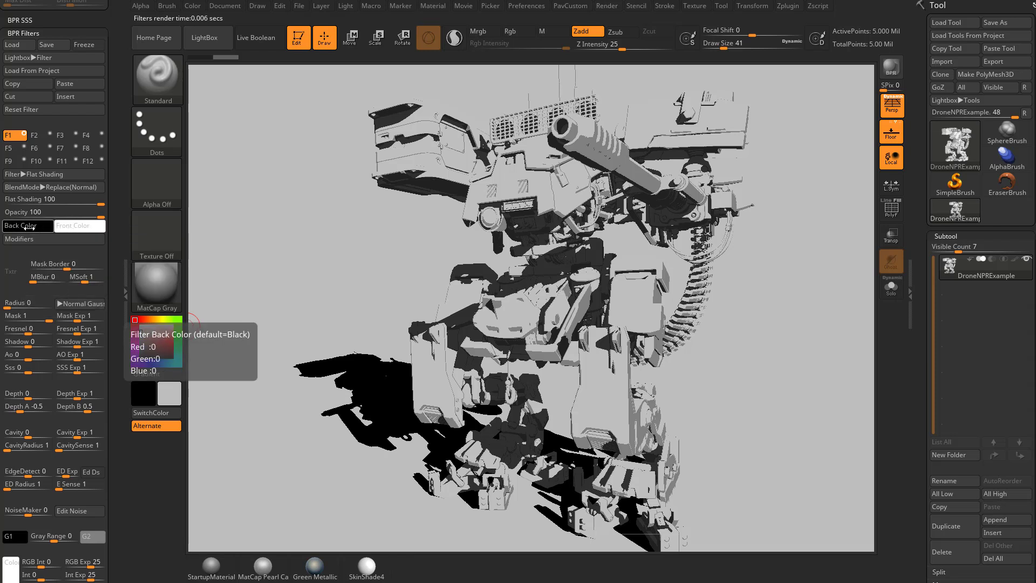
pyautogui.click(79, 231)
pyautogui.click(185, 224)
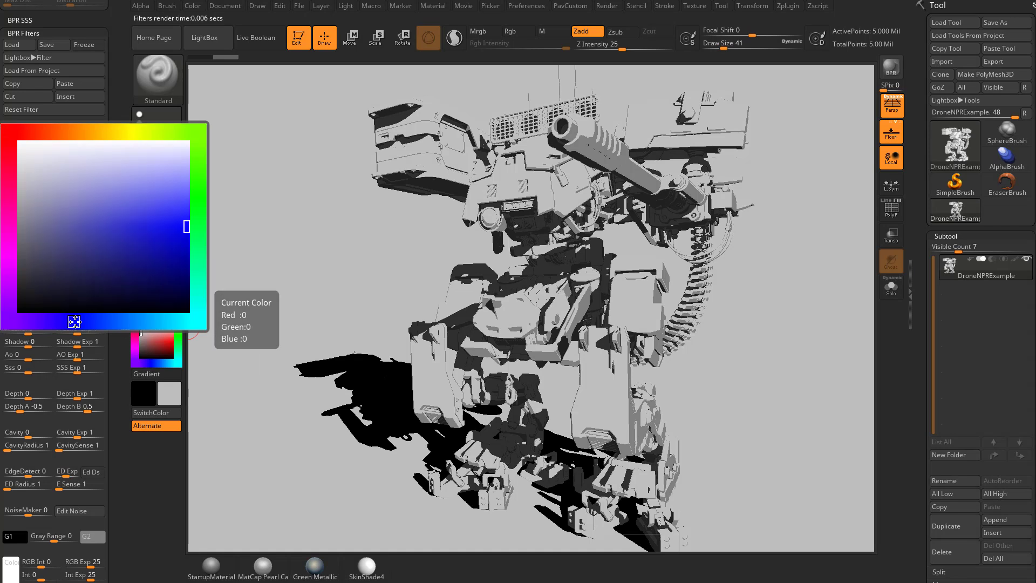
pyautogui.click(101, 231)
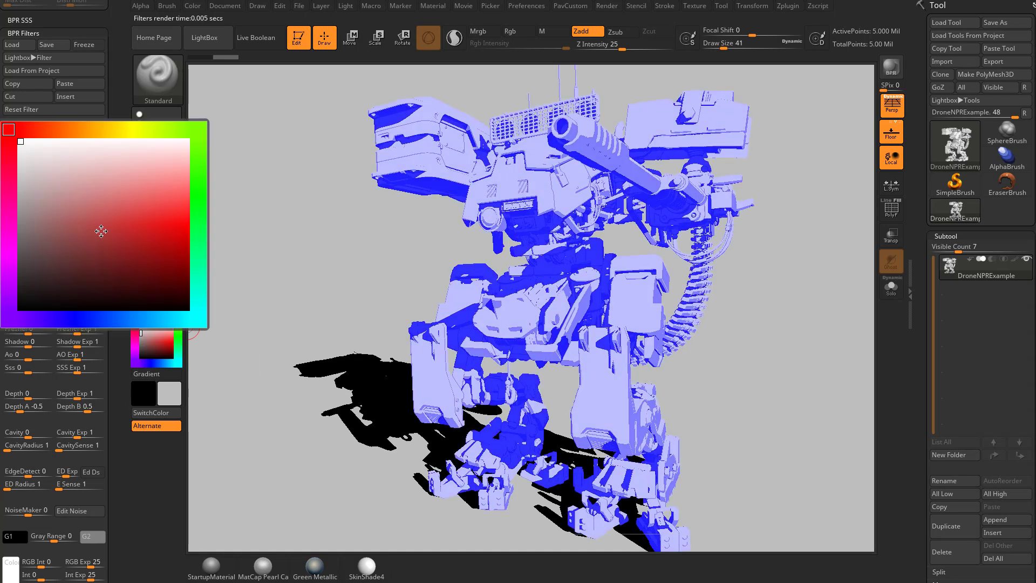
pyautogui.click(186, 318)
pyautogui.click(186, 203)
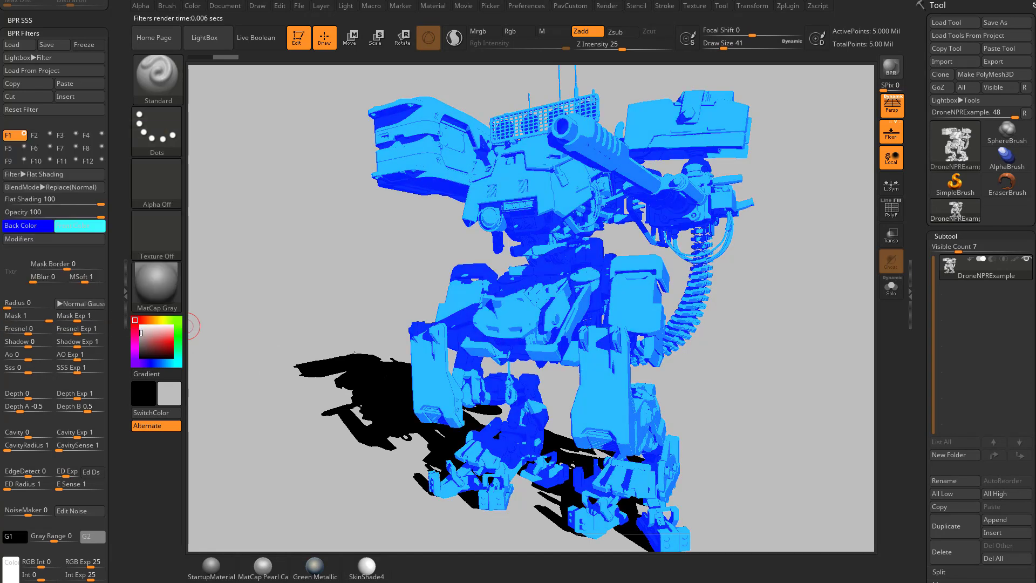
# - Turn on Colorize Gradient and test Include Shadows In Range, leaving it off
pyautogui.click(22, 239)
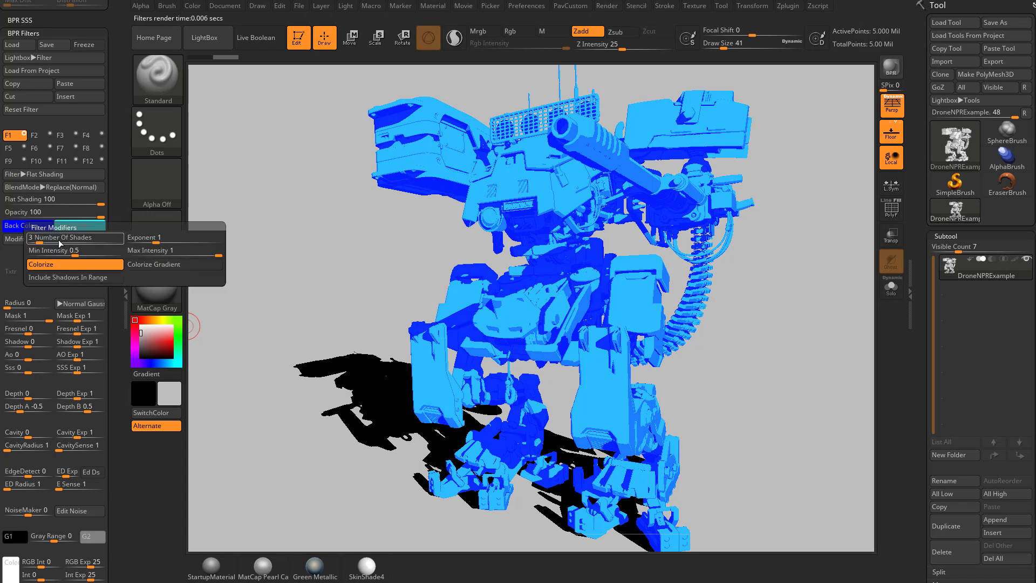
pyautogui.click(155, 264)
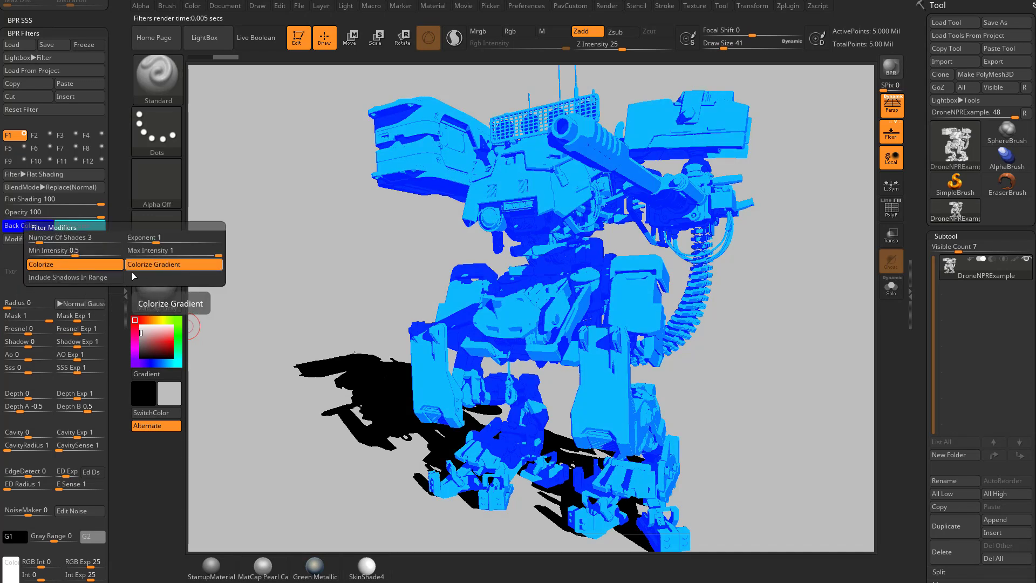
pyautogui.click(86, 277)
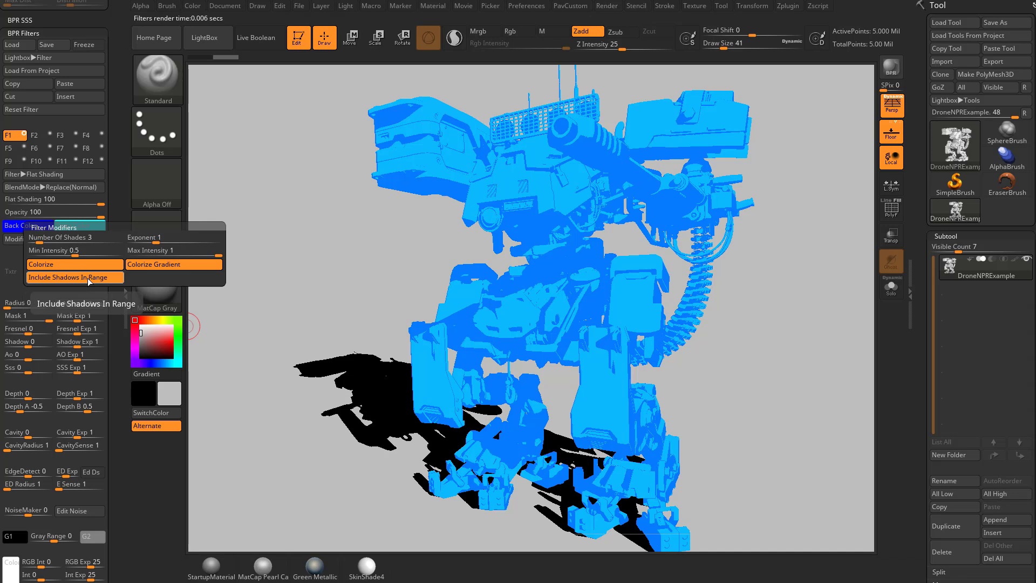
pyautogui.click(89, 279)
pyautogui.click(89, 278)
pyautogui.click(89, 278)
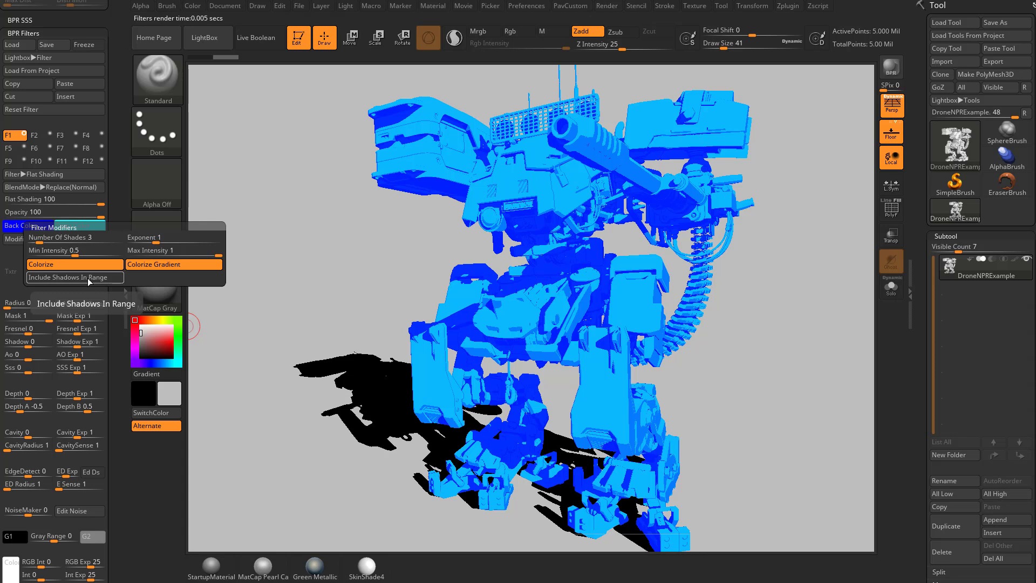
# - Set the Flat Shading back colour to full-brightness cyan
pyautogui.click(27, 226)
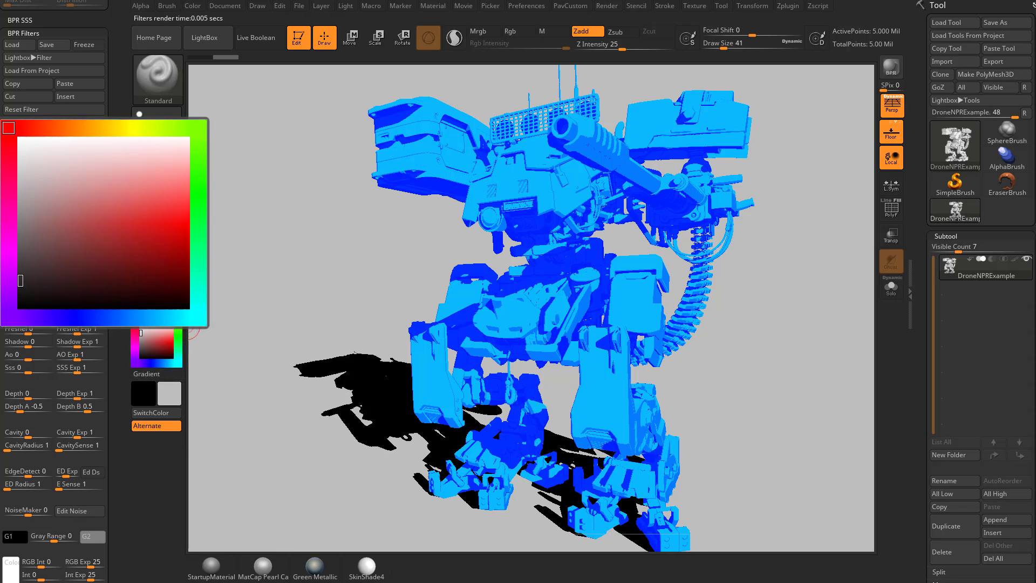
pyautogui.click(14, 318)
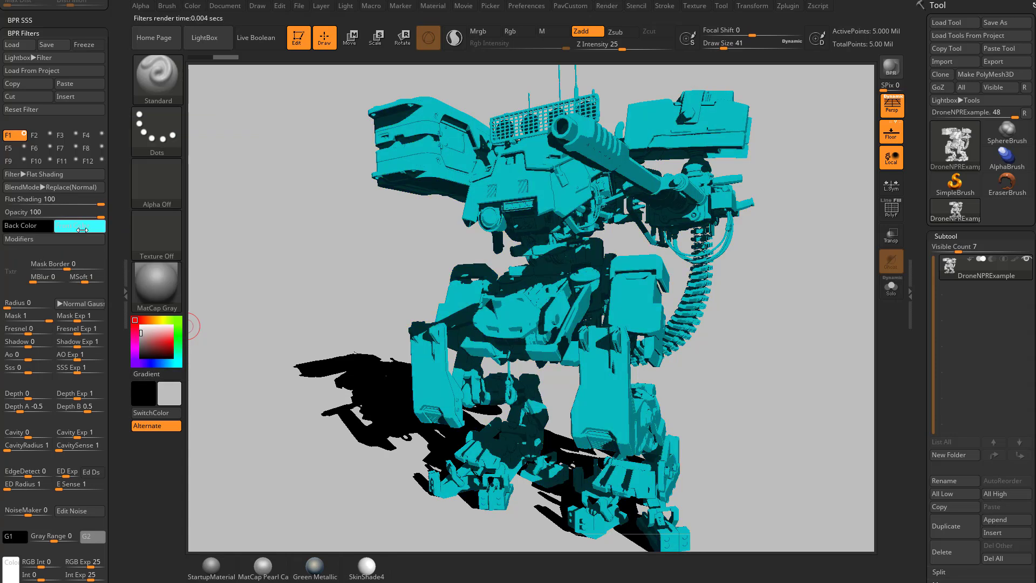
pyautogui.click(81, 225)
pyautogui.moveTo(146, 237)
pyautogui.mouseDown()
pyautogui.moveTo(197, 141)
pyautogui.moveTo(185, 144)
pyautogui.mouseUp()
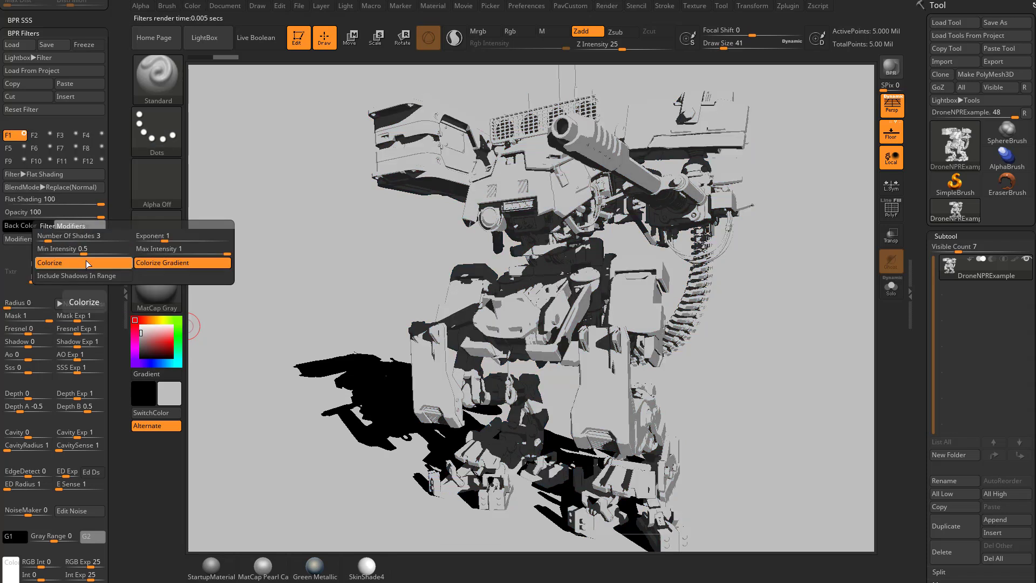
# - Turn off the tint, set BPR shadow floor 0.555 and global 0.505, then BPR render
pyautogui.click(150, 263)
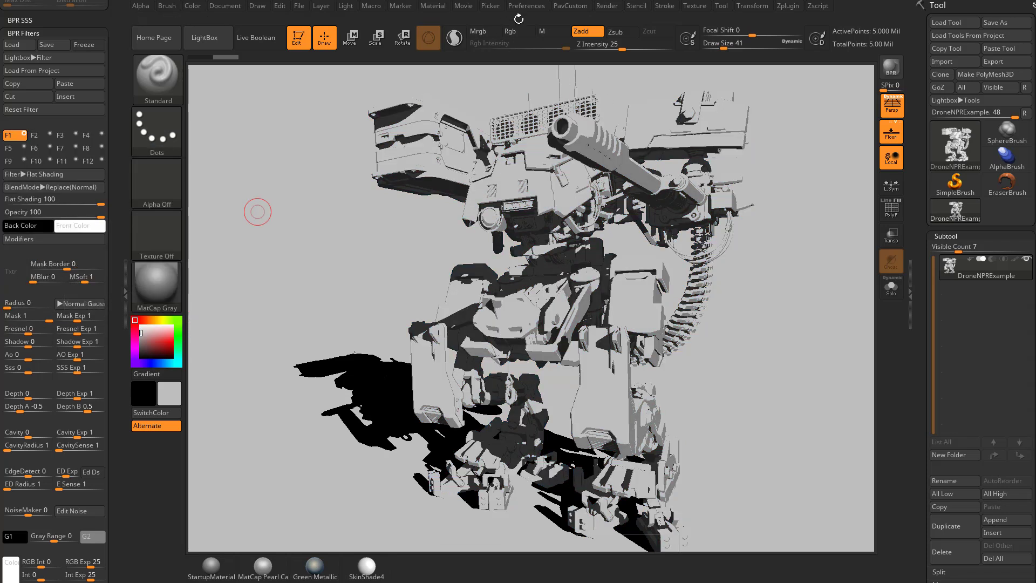
pyautogui.click(613, 7)
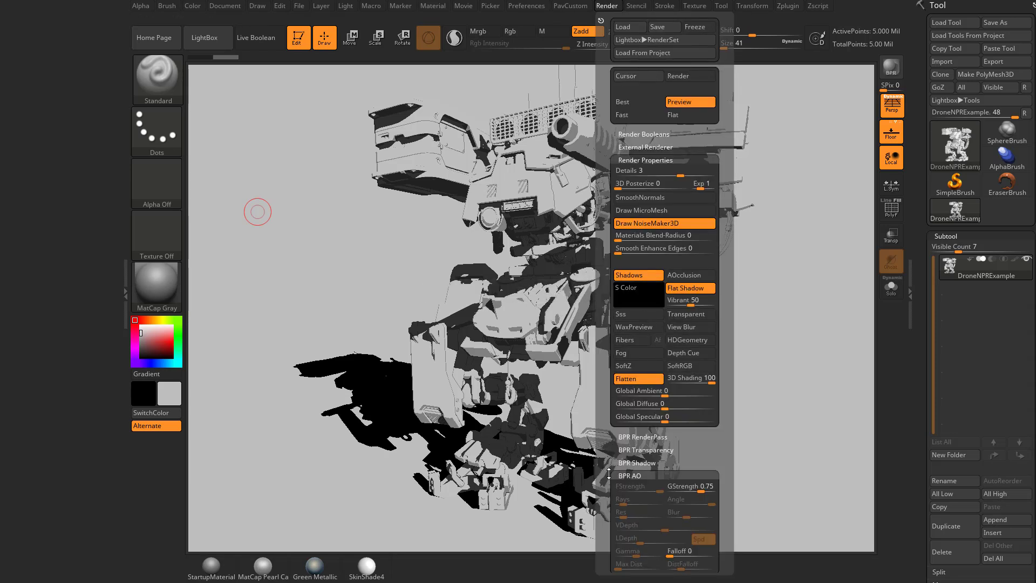
pyautogui.moveTo(610, 466); pyautogui.dragTo(610, 444)
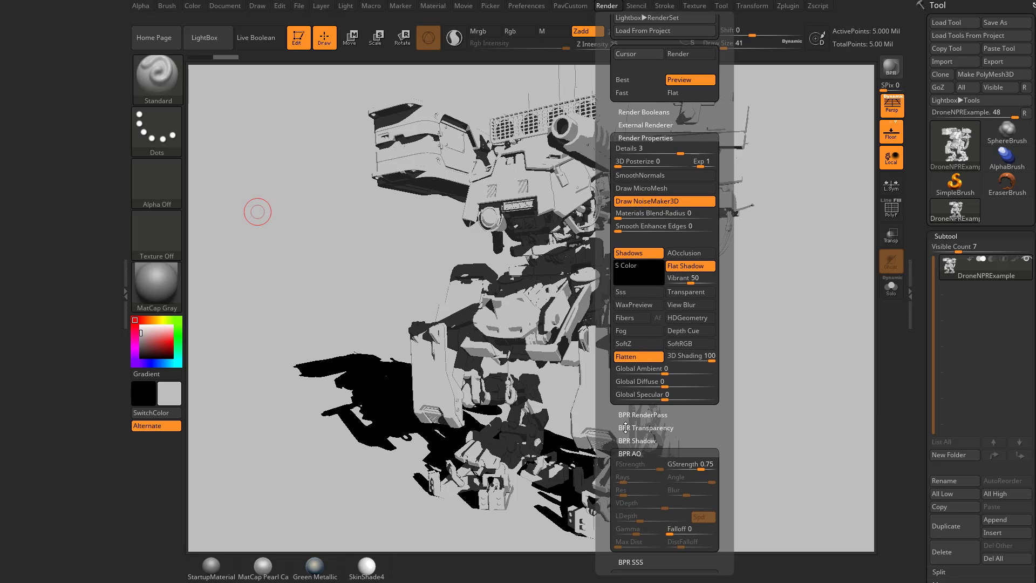
pyautogui.click(625, 428)
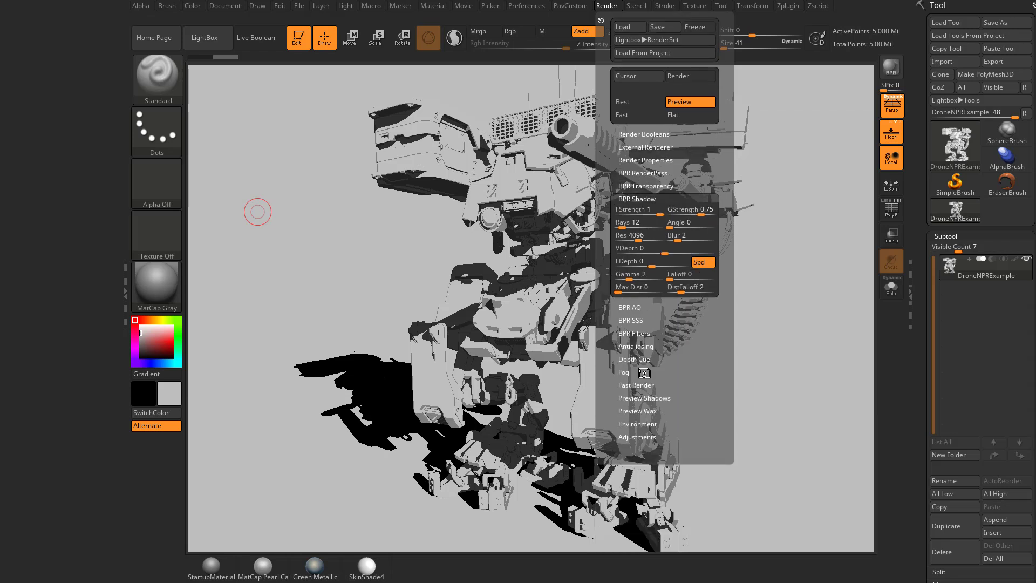
pyautogui.click(607, 6)
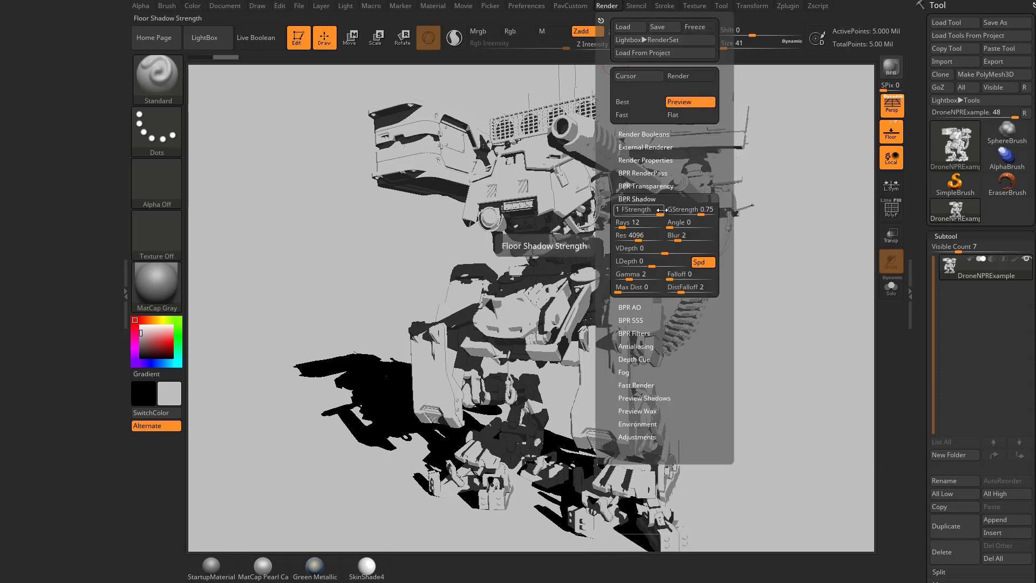
pyautogui.moveTo(654, 214); pyautogui.dragTo(641, 214)
pyautogui.moveTo(699, 212); pyautogui.dragTo(690, 212)
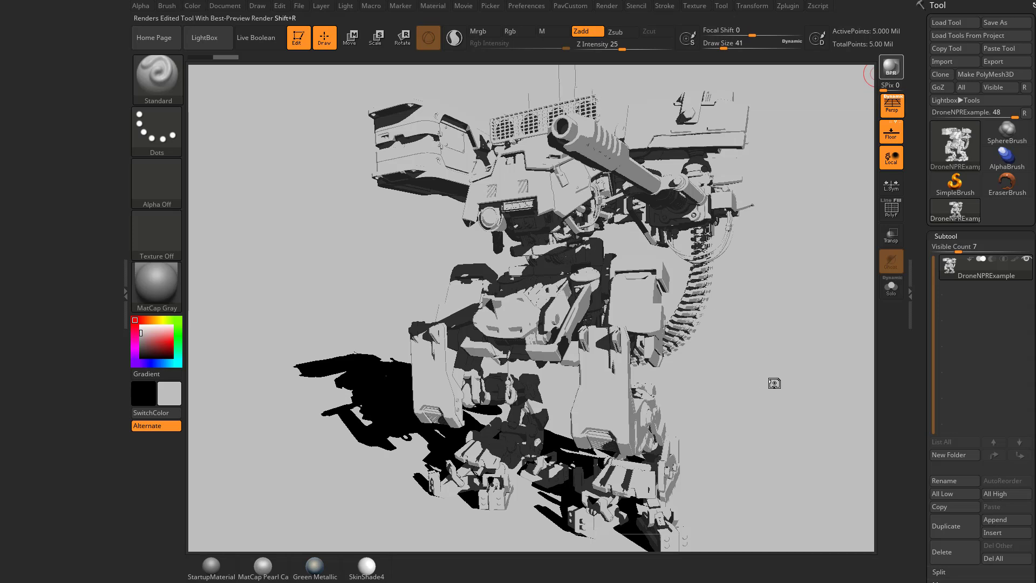
pyautogui.hotkey('shift', 'r')
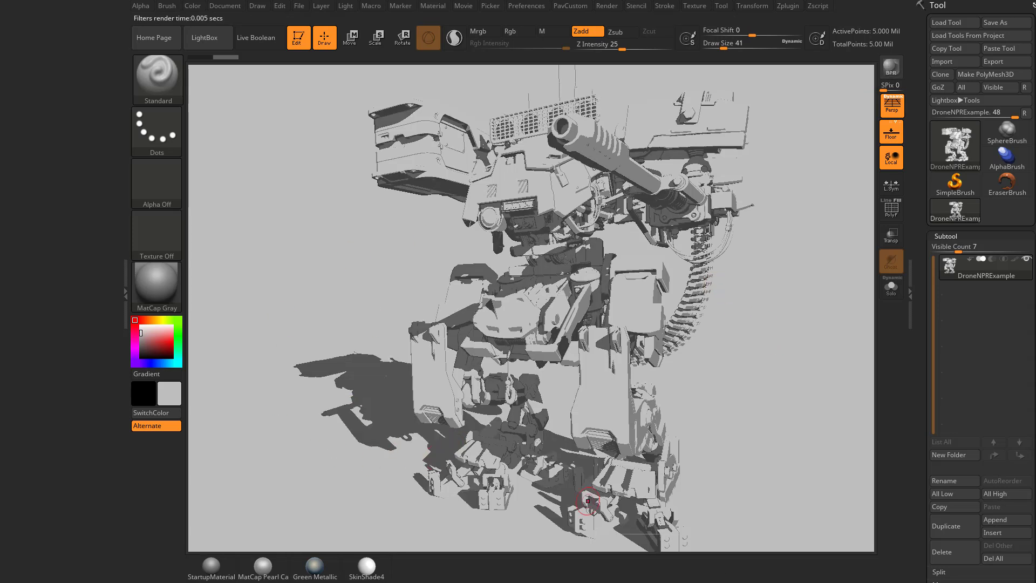